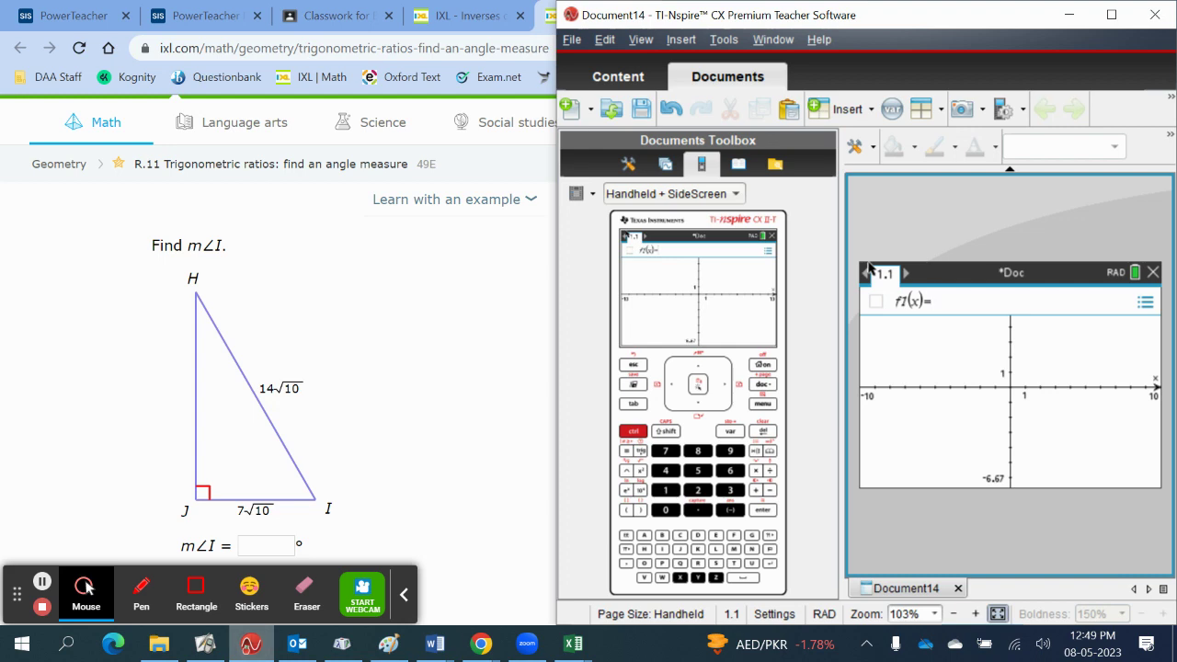
- Annotate the triangle problem: circle m∠I in red, mark θ at vertex I, label Hyp and Adj, and write SOH CAH TOA
left_click(396, 294)
key("super+Left")
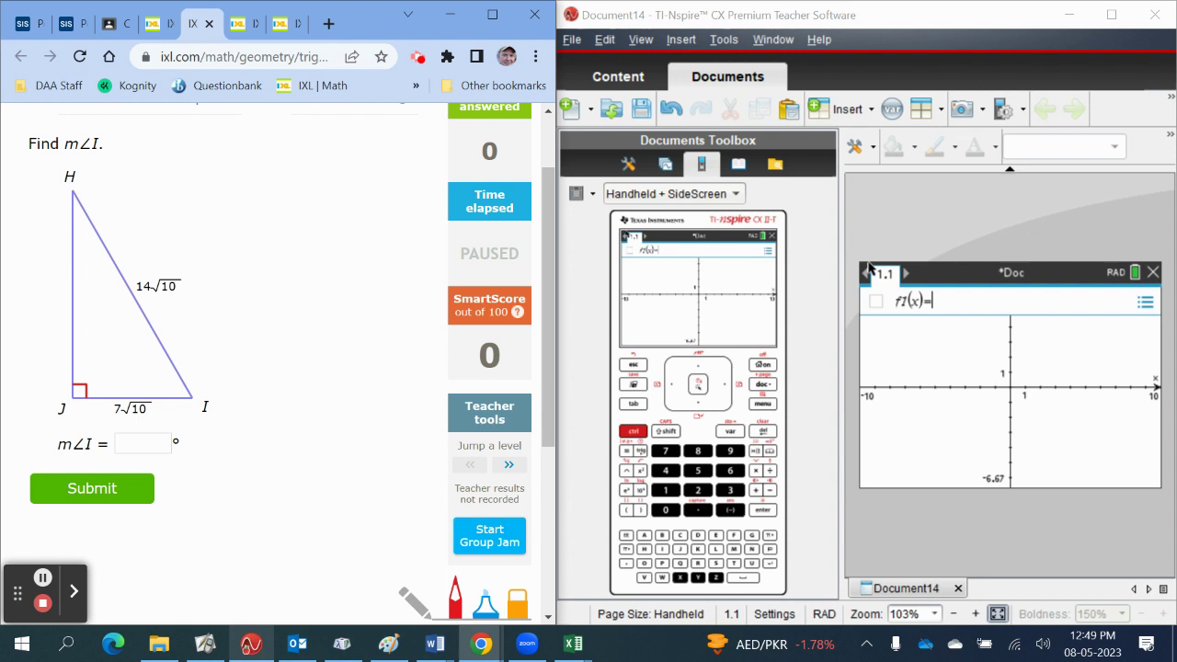
mouse_move(93, 430)
left_mouse_down()
mouse_move(81, 459)
mouse_move(79, 424)
left_mouse_up()
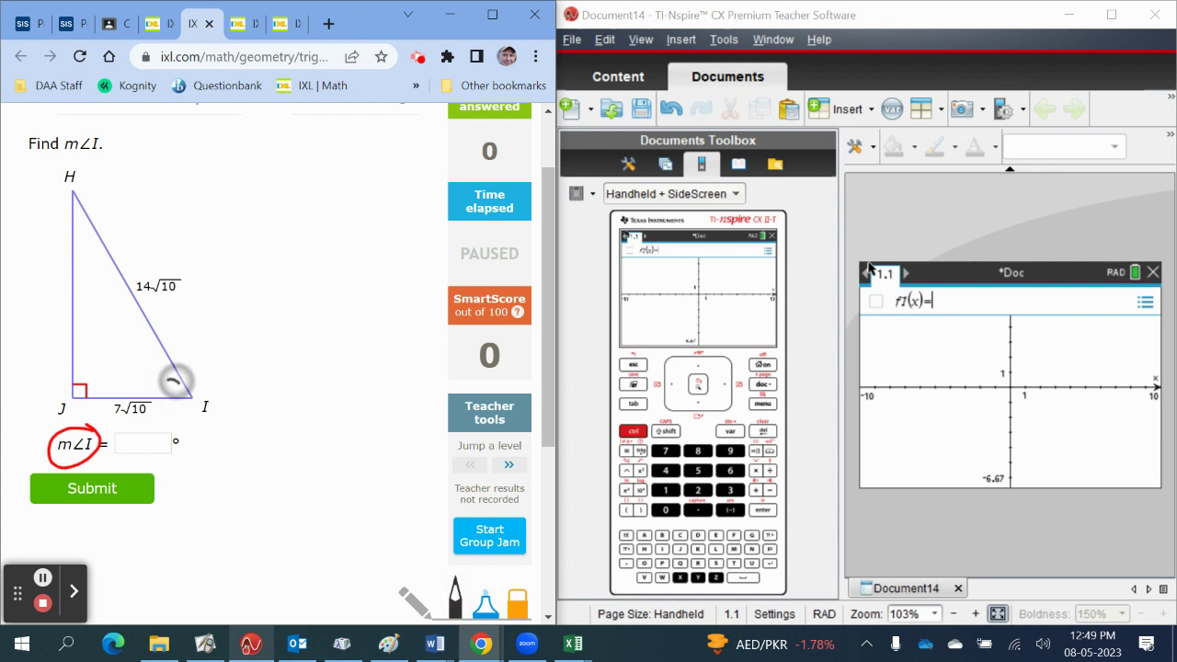
mouse_move(165, 379)
left_mouse_down()
mouse_move(168, 395)
mouse_move(180, 387)
mouse_move(149, 399)
left_mouse_up()
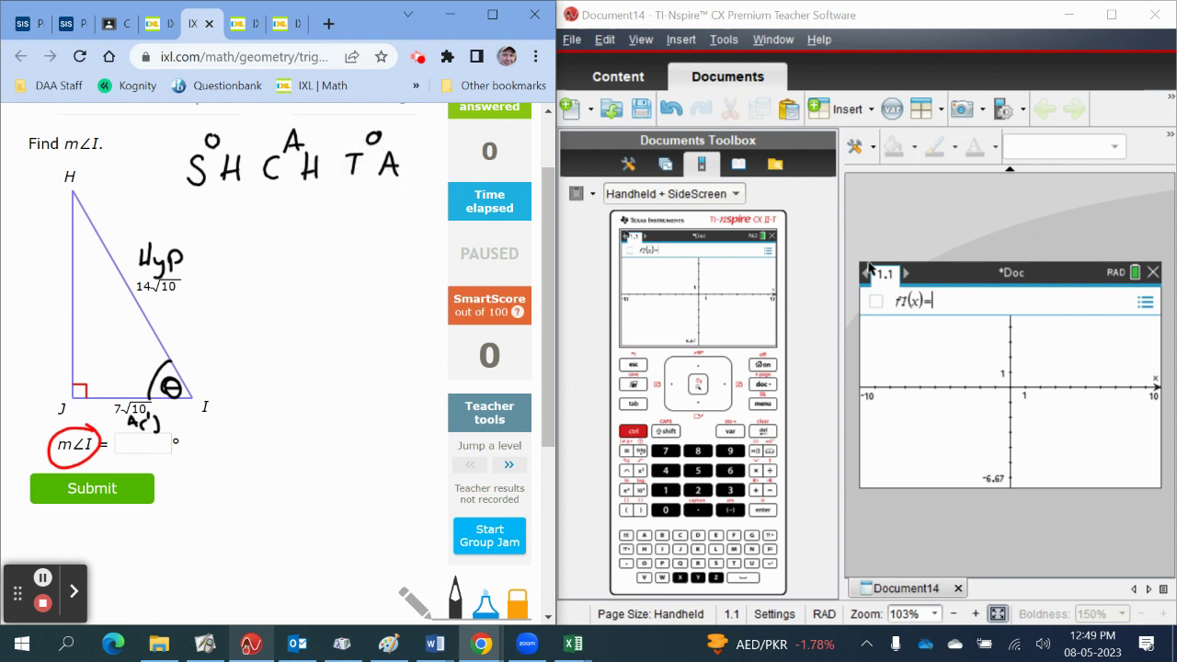
- Highlight the A and H letters in the handwritten SOH CAH TOA in blue
left_click(485, 603)
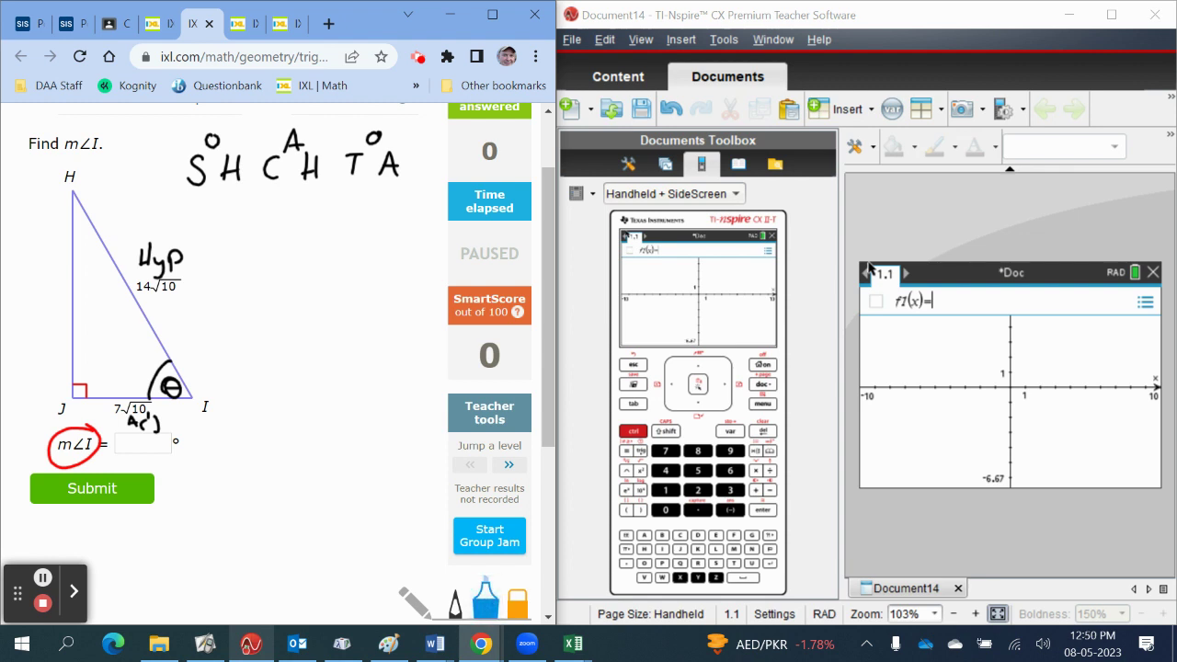
left_click(294, 140)
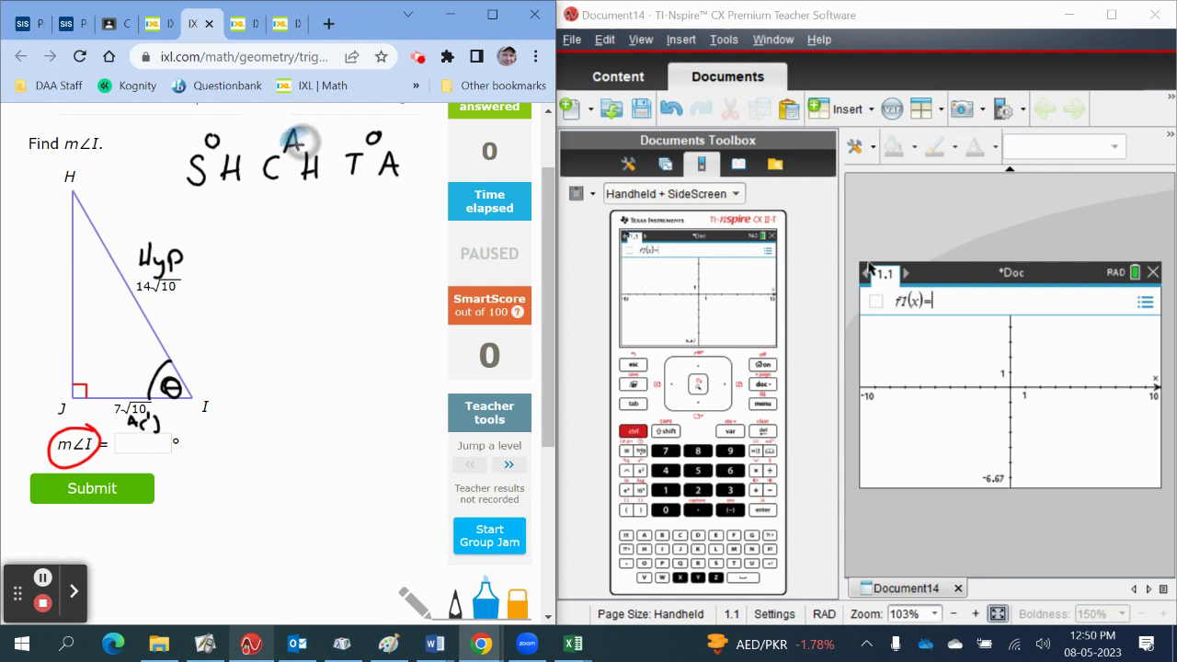
left_click(389, 167)
right_click(389, 170)
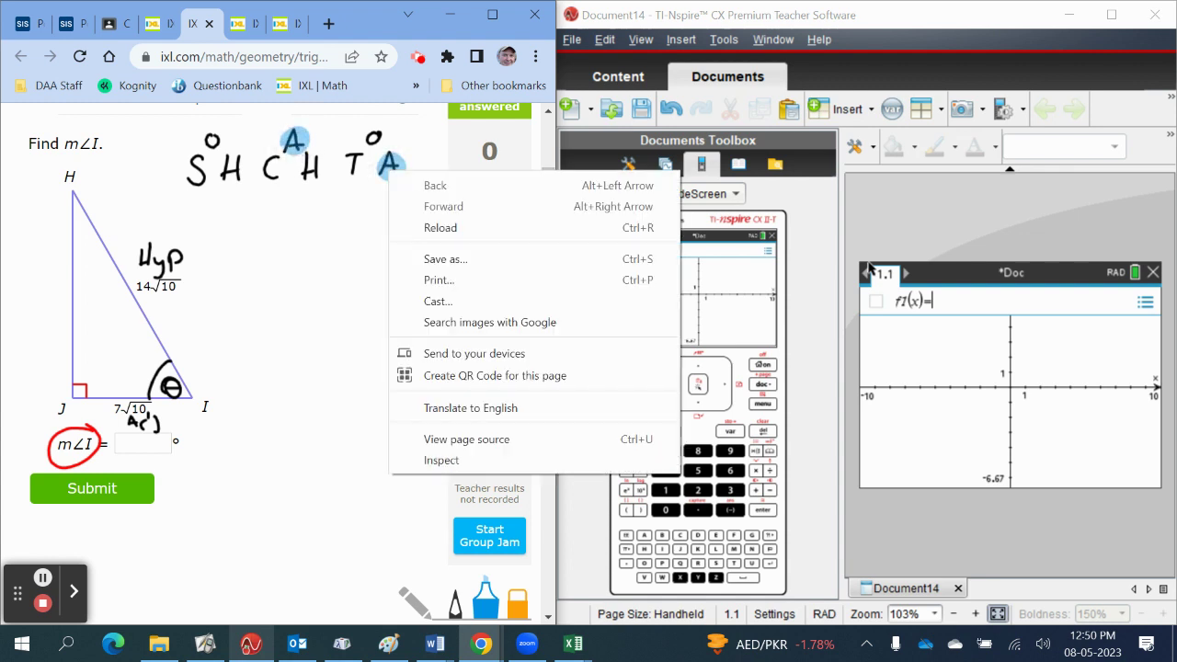
left_click(313, 169)
right_click(314, 168)
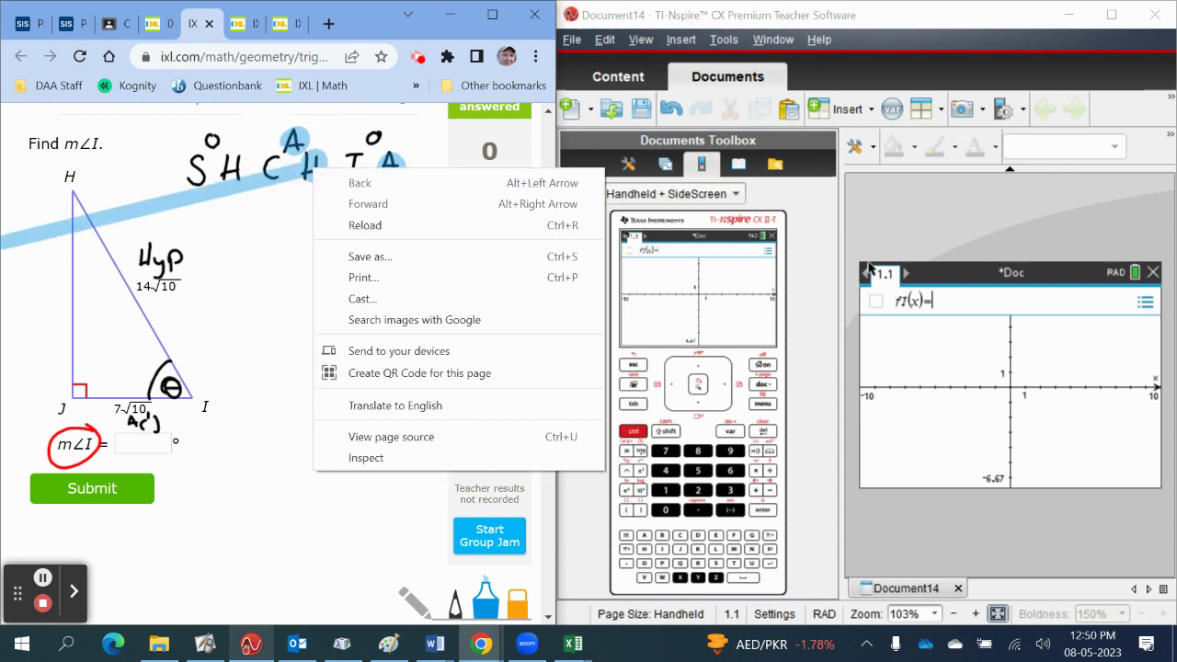
left_click(231, 168)
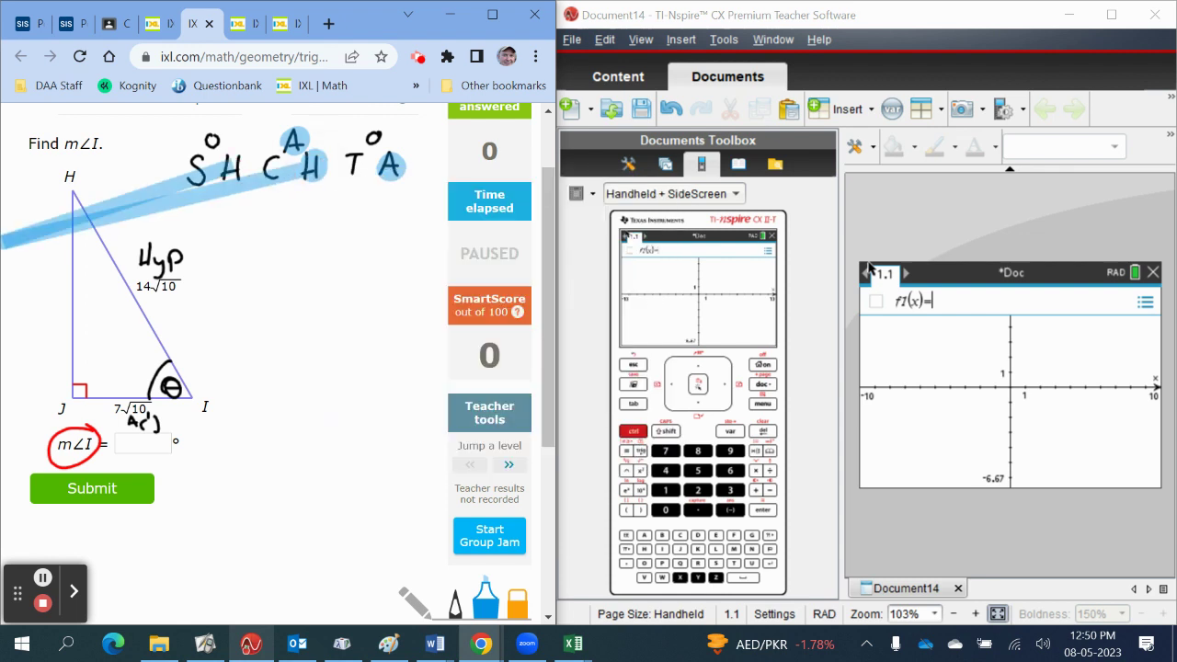
- Highlight the letters C, T and S of SOH CAH TOA in pink
left_click(485, 600)
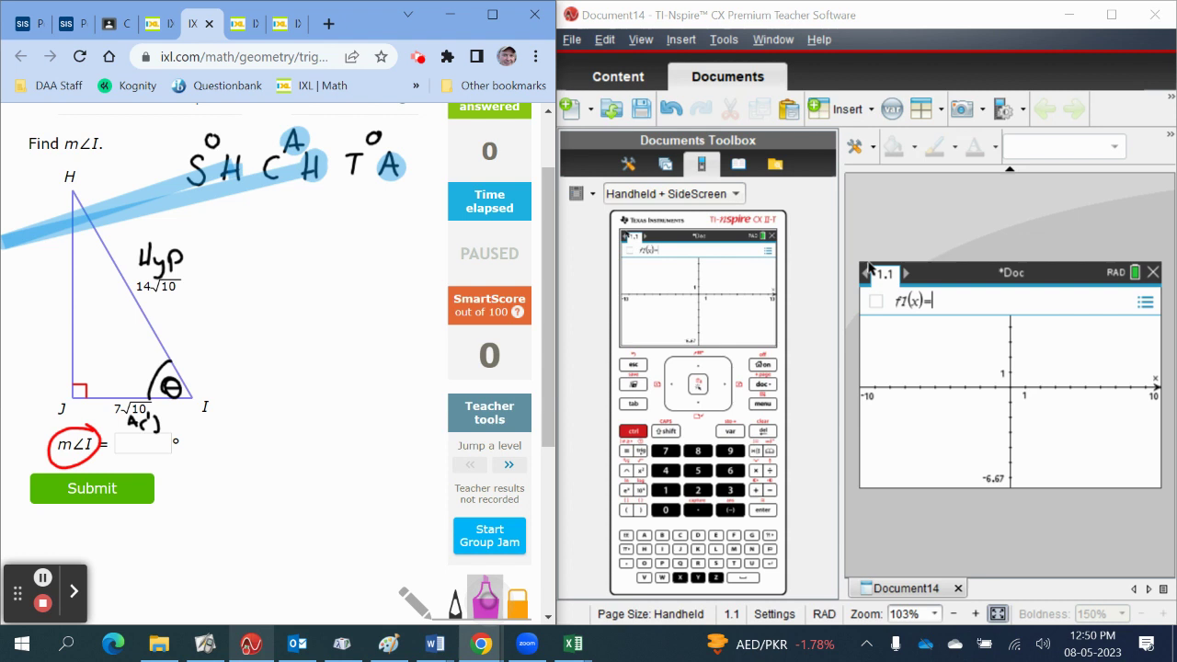
left_click(485, 599)
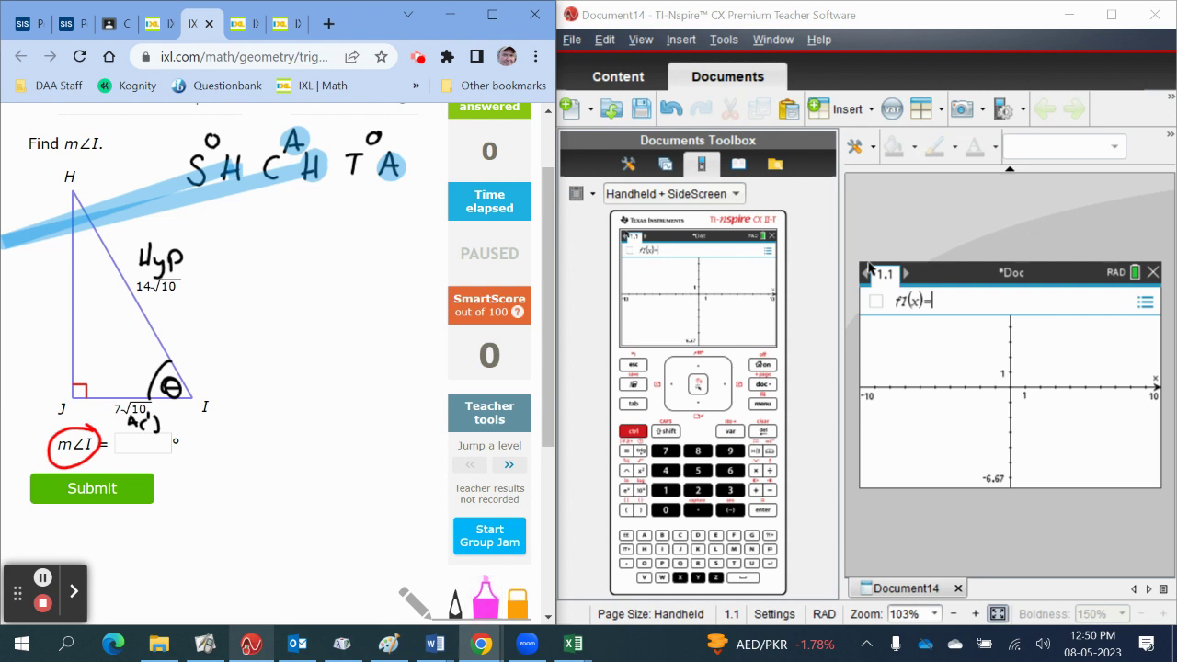
left_click_drag(275, 164, 275, 173)
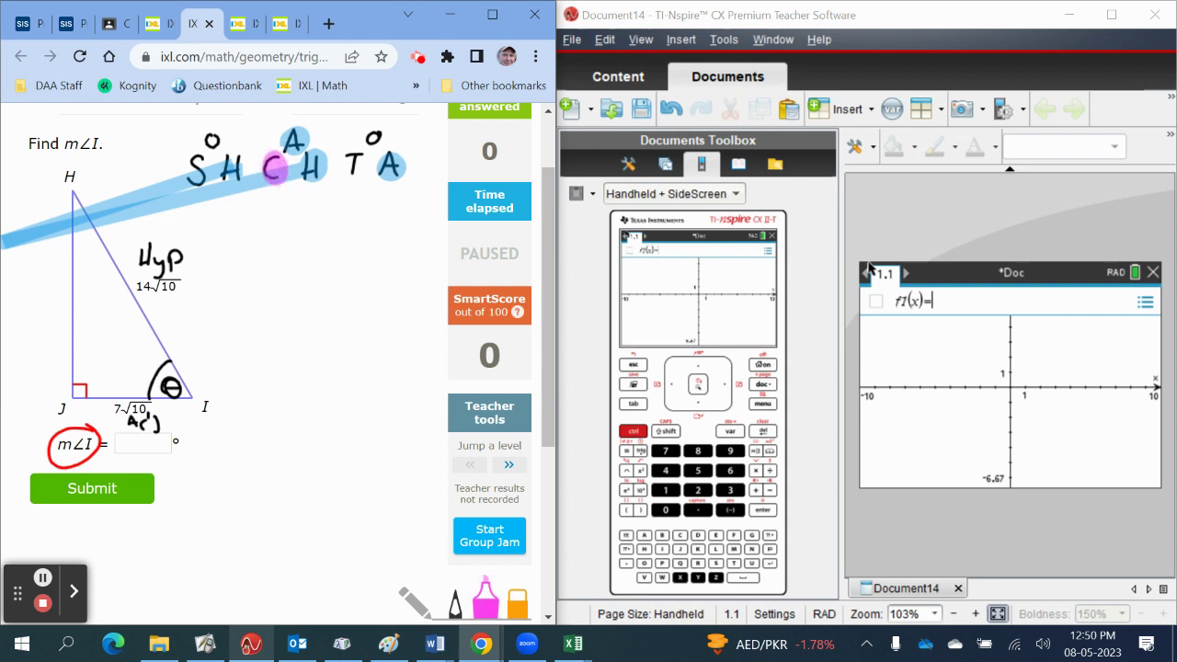
left_click_drag(351, 156, 353, 164)
mouse_move(197, 161)
left_mouse_down()
mouse_move(195, 177)
mouse_move(200, 153)
mouse_move(191, 182)
left_mouse_up()
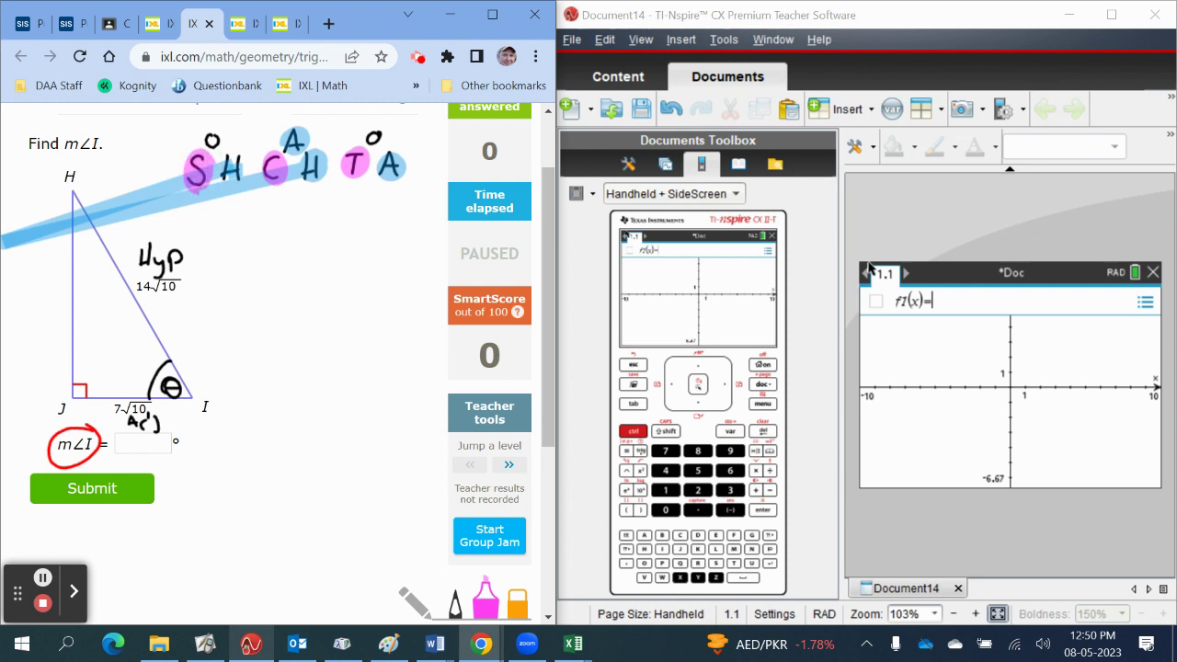
- Draw a black triangle around CAH and handwrite cosθ = A/H below it
left_click(454, 599)
mouse_move(243, 190)
left_mouse_down()
mouse_move(304, 121)
mouse_move(338, 191)
mouse_move(241, 191)
left_mouse_up()
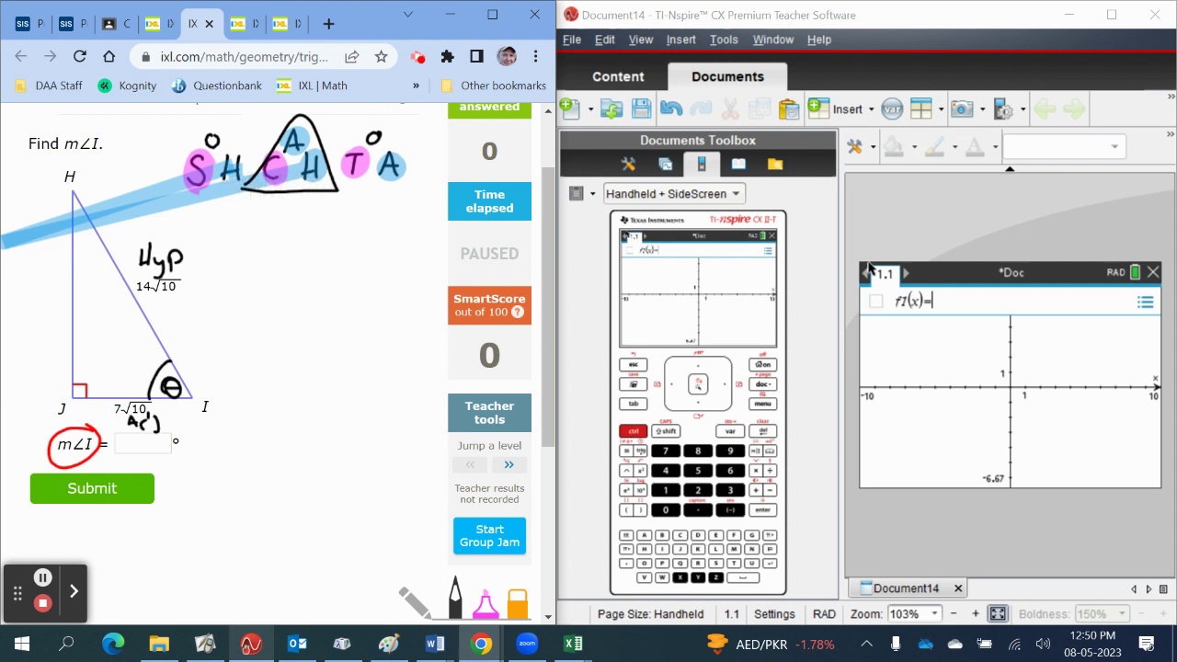
left_click_drag(220, 238, 233, 255)
mouse_move(239, 239)
left_mouse_down()
mouse_move(243, 249)
mouse_move(240, 239)
left_mouse_up()
mouse_move(259, 236)
left_mouse_down()
mouse_move(245, 252)
mouse_move(303, 239)
left_mouse_up()
mouse_move(291, 249)
left_mouse_down()
mouse_move(340, 240)
mouse_move(348, 253)
mouse_move(323, 277)
mouse_move(336, 269)
left_mouse_up()
left_click_drag(338, 259, 338, 279)
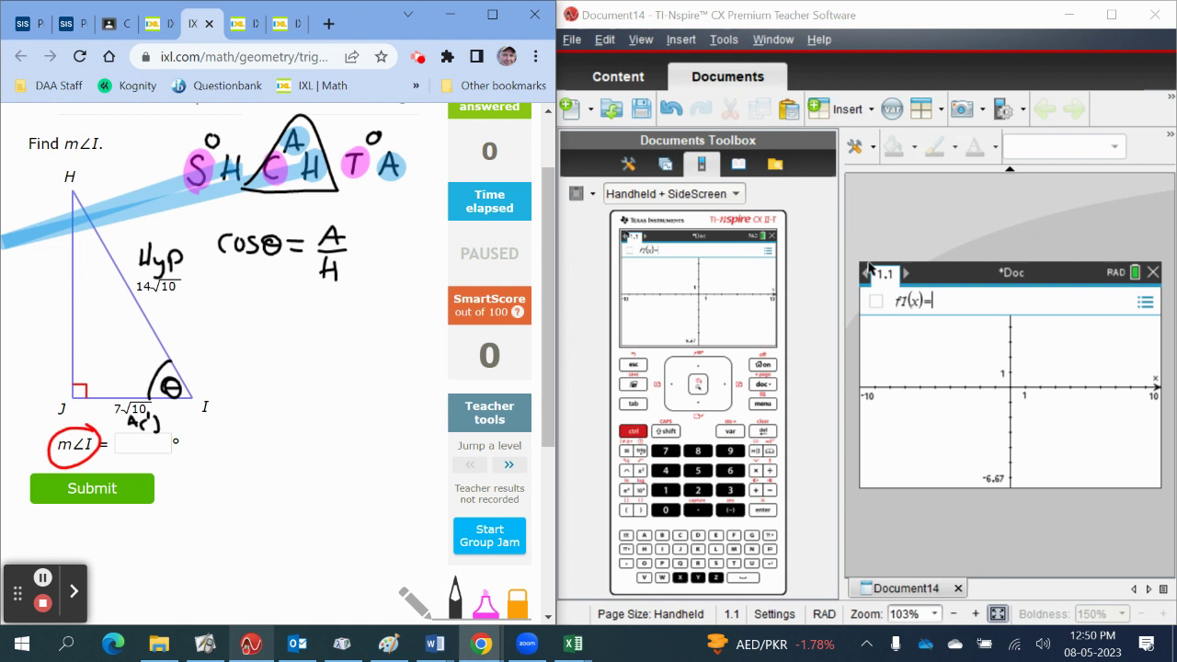
- Handwrite the rearranged formula ⇒ θ = cos⁻¹(A/H) under the cosine ratio
mouse_move(193, 311)
left_mouse_down()
mouse_move(217, 323)
mouse_move(250, 308)
mouse_move(310, 332)
mouse_move(323, 316)
mouse_move(330, 332)
mouse_move(358, 340)
mouse_move(347, 321)
mouse_move(383, 309)
mouse_move(391, 319)
mouse_move(371, 341)
left_mouse_up()
left_click_drag(370, 335, 381, 342)
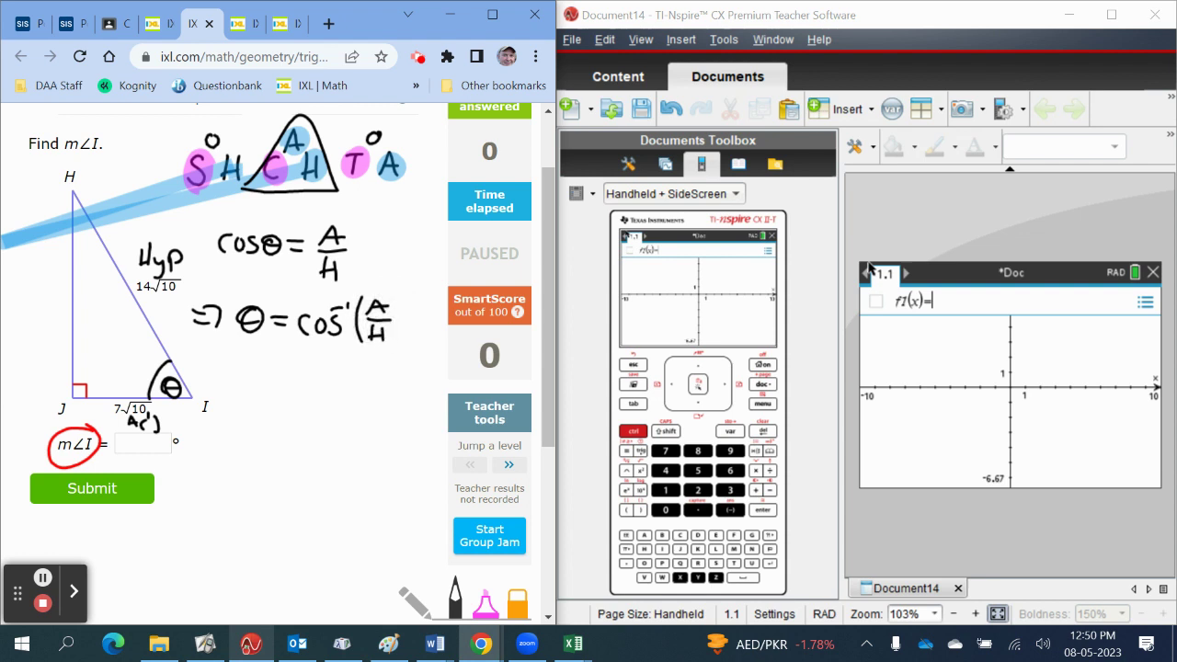
left_click_drag(394, 292, 397, 358)
- Handwrite the substituted line = cos⁻¹(7√10 / 14√10) beneath the rearranged formula
mouse_move(270, 394)
left_mouse_down()
mouse_move(316, 413)
mouse_move(342, 393)
mouse_move(323, 413)
left_mouse_up()
left_click_drag(371, 384, 368, 432)
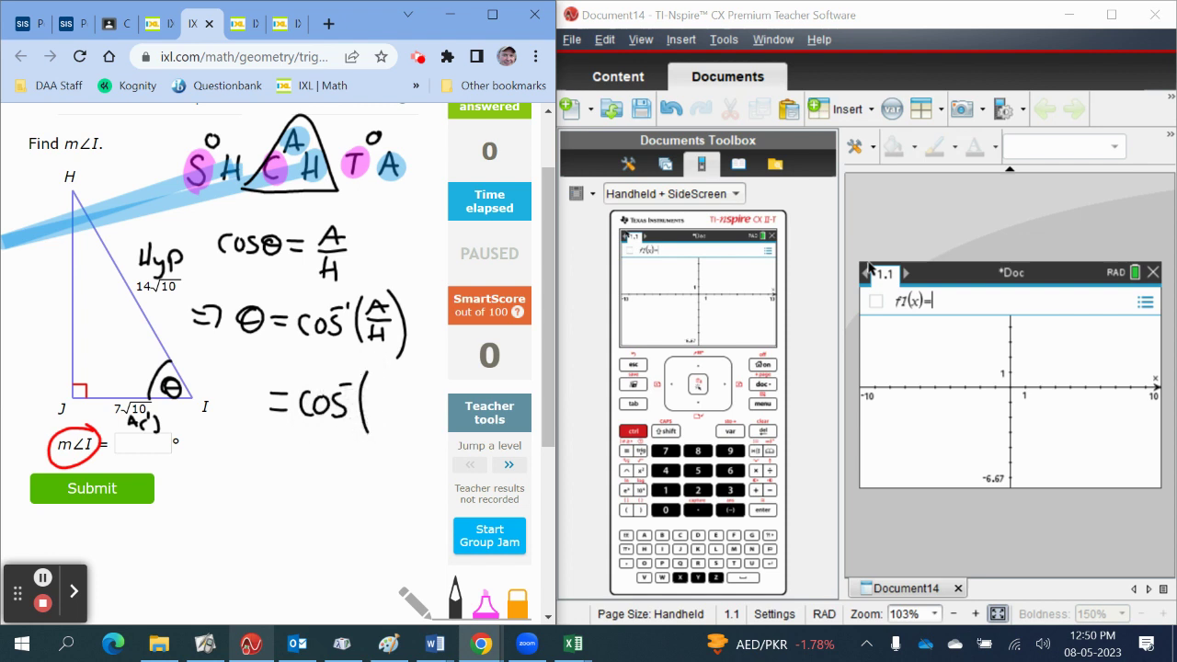
mouse_move(375, 374)
left_mouse_down()
mouse_move(380, 395)
mouse_move(419, 371)
mouse_move(409, 396)
left_mouse_up()
mouse_move(421, 381)
left_mouse_down()
mouse_move(430, 400)
mouse_move(371, 427)
mouse_move(394, 421)
left_mouse_up()
mouse_move(392, 415)
left_mouse_down()
mouse_move(391, 428)
mouse_move(421, 410)
left_mouse_up()
left_click_drag(410, 415, 403, 429)
left_click_drag(416, 414, 415, 415)
mouse_move(429, 347)
left_mouse_down()
mouse_move(442, 386)
mouse_move(428, 454)
left_mouse_up()
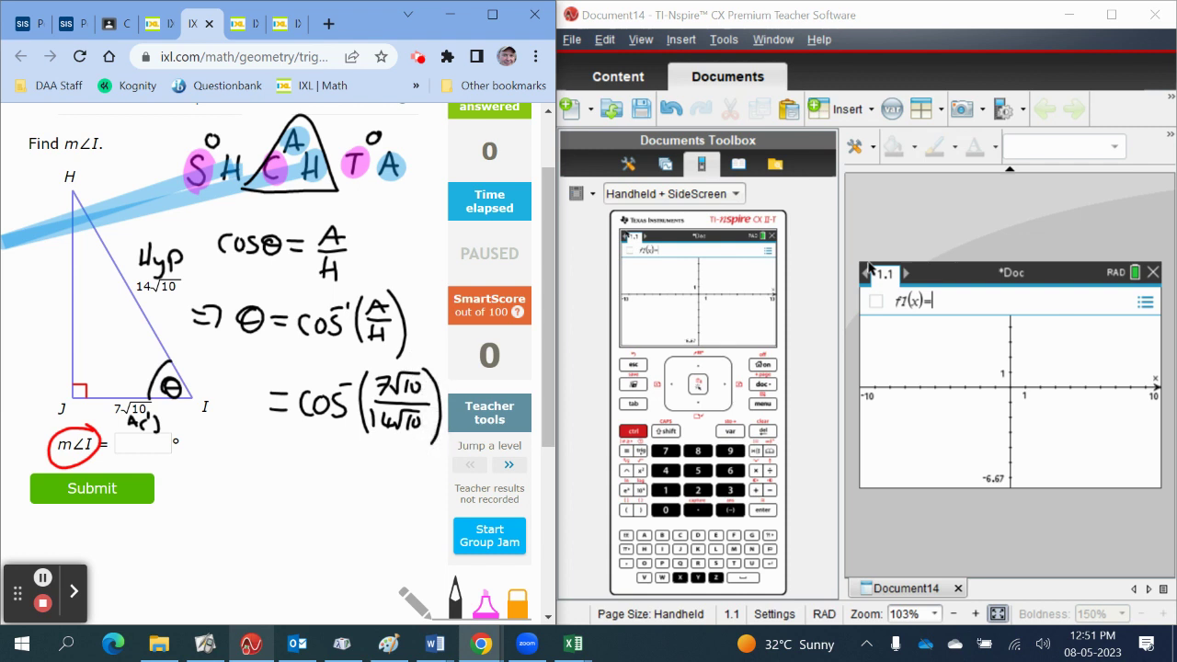
- Switch to TI-Nspire and insert a Calculator page after the graph page
left_click(868, 267)
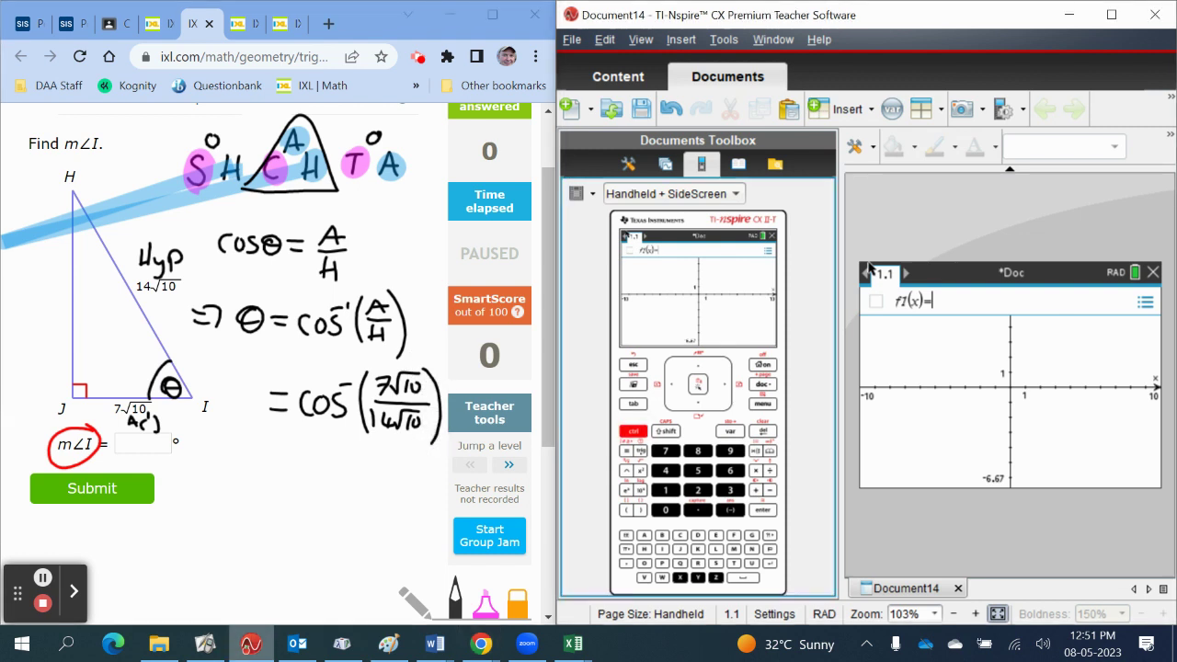
key("ctrl+i")
left_click(865, 272)
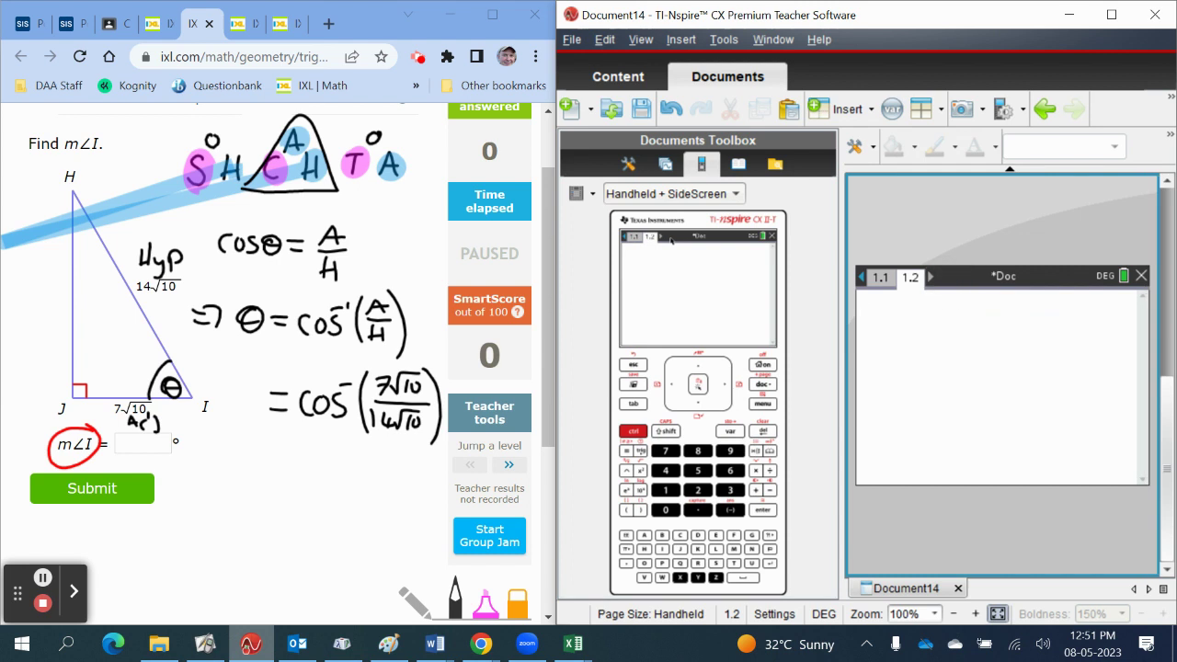
left_click(641, 450)
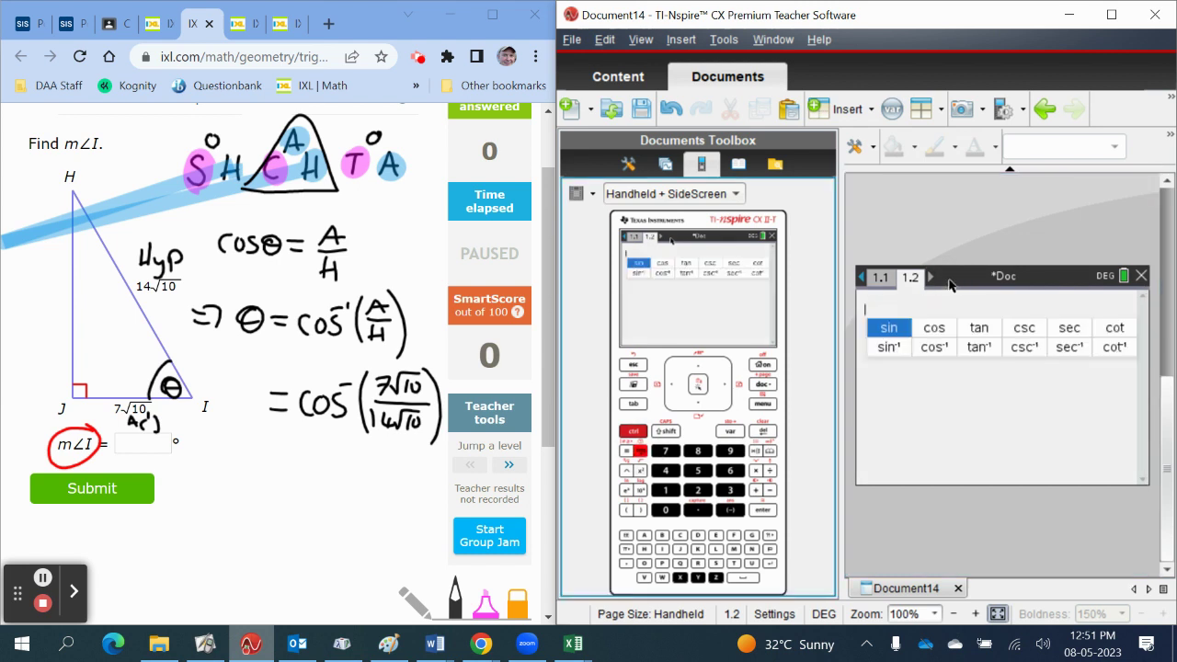
left_click(934, 349)
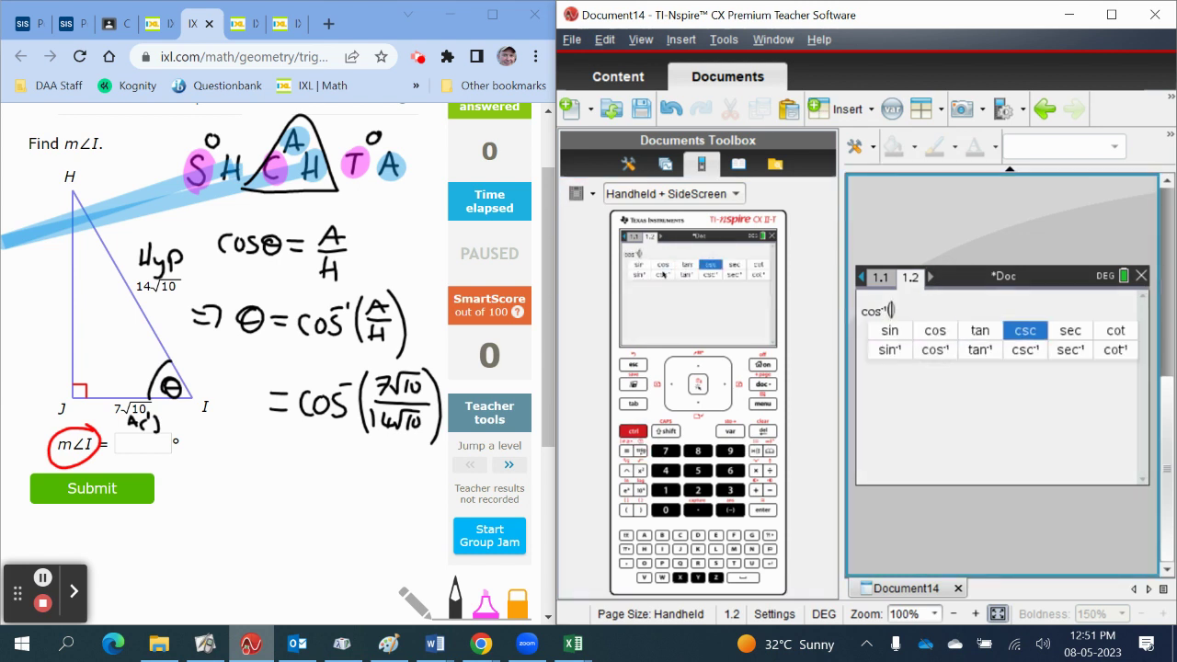
key("Escape")
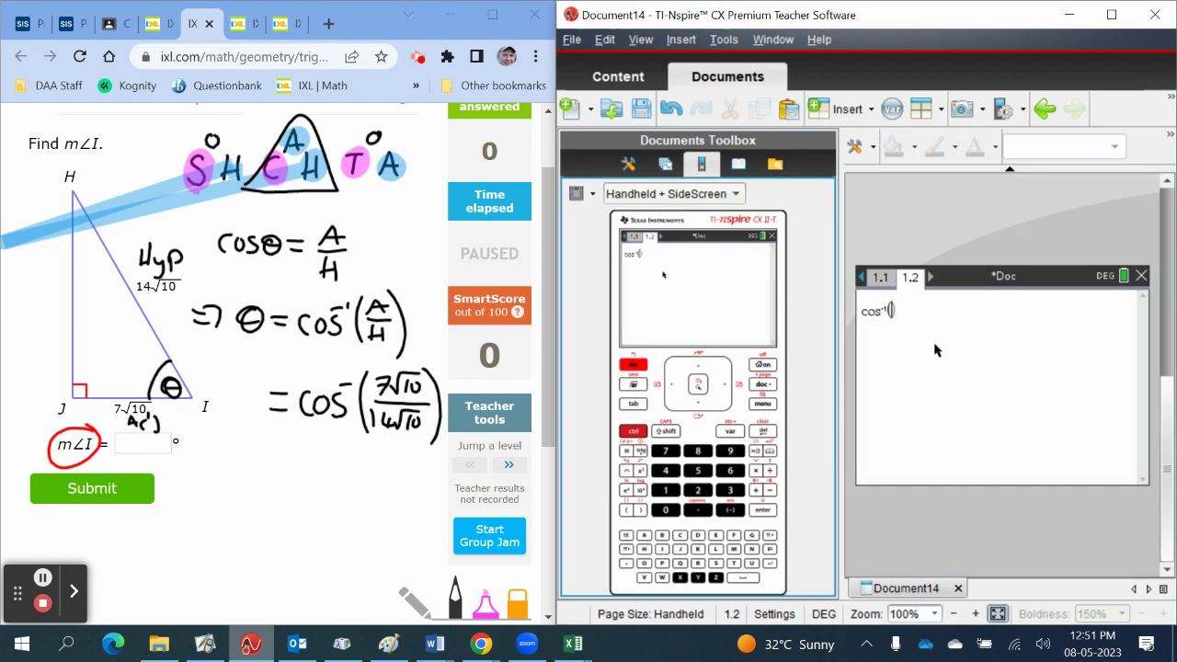
key("ctrl+slash")
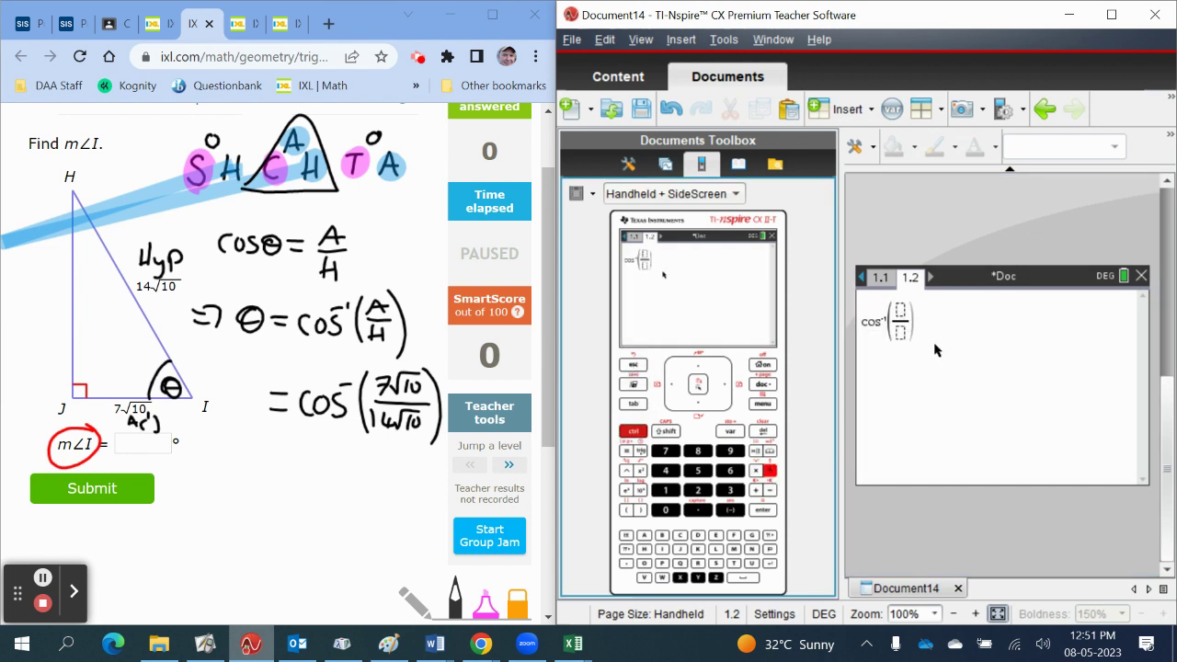
key("Home")
key("ctrl+apostrophe")
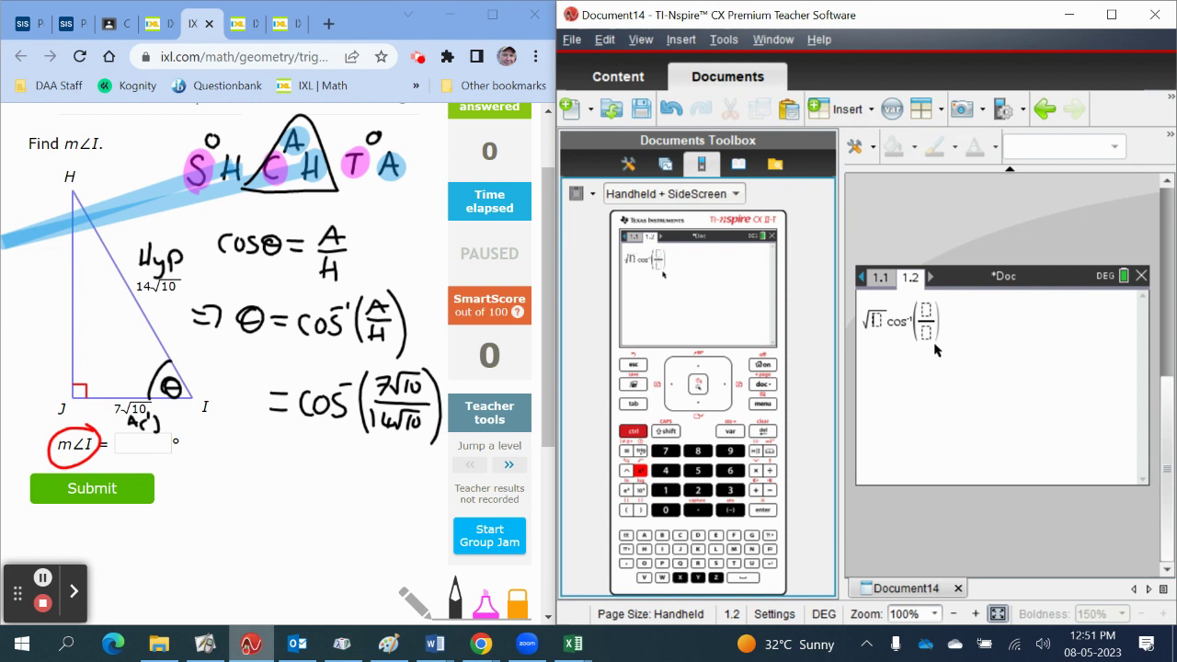
key("ctrl+BackSpace")
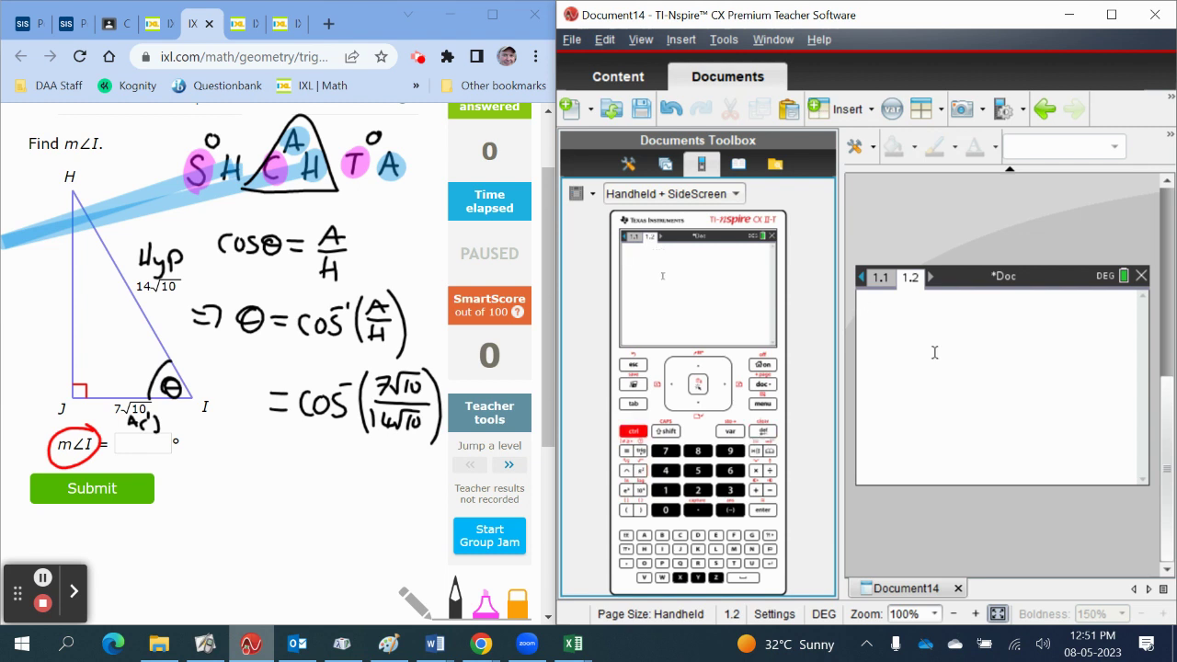
key("ctrl+semicolon")
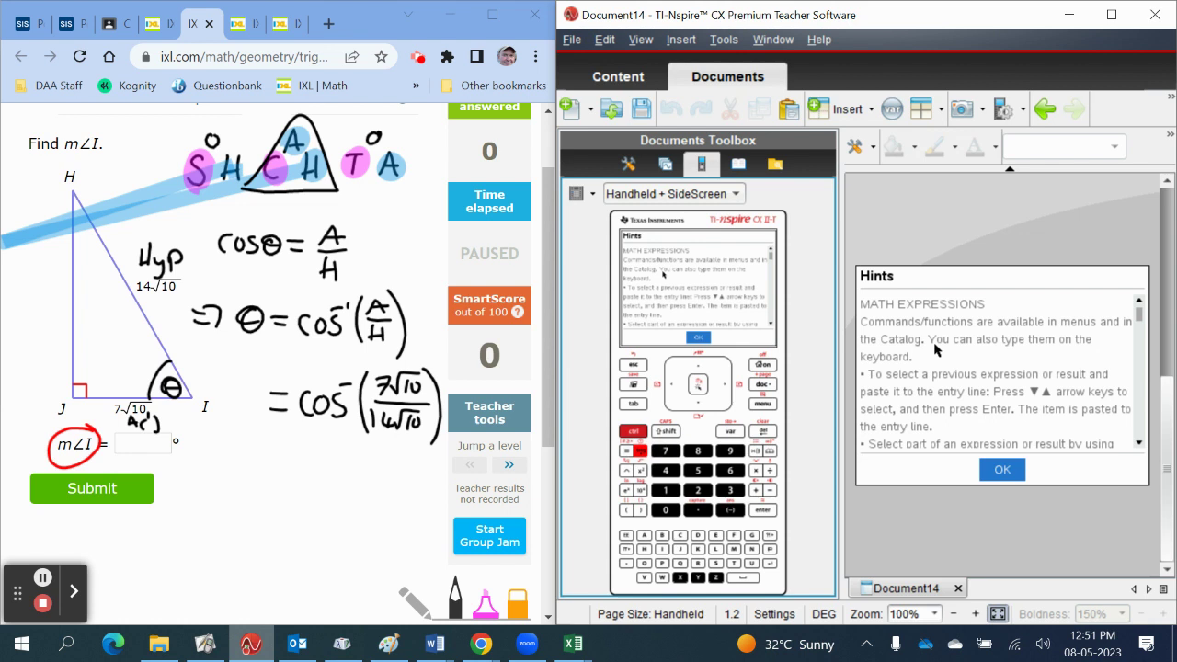
left_click(1002, 470)
- Insert the cos⁻¹ function on the Calculator page with an empty fraction template as its argument
key("semicolon")
key("Right")
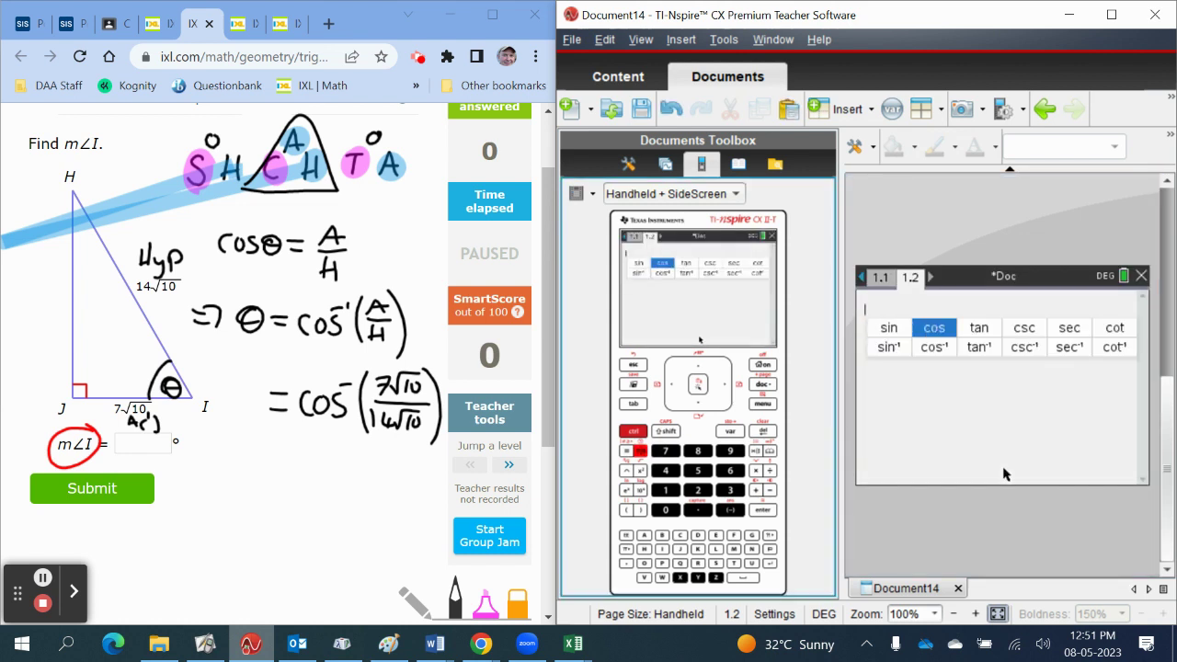
left_click(936, 348)
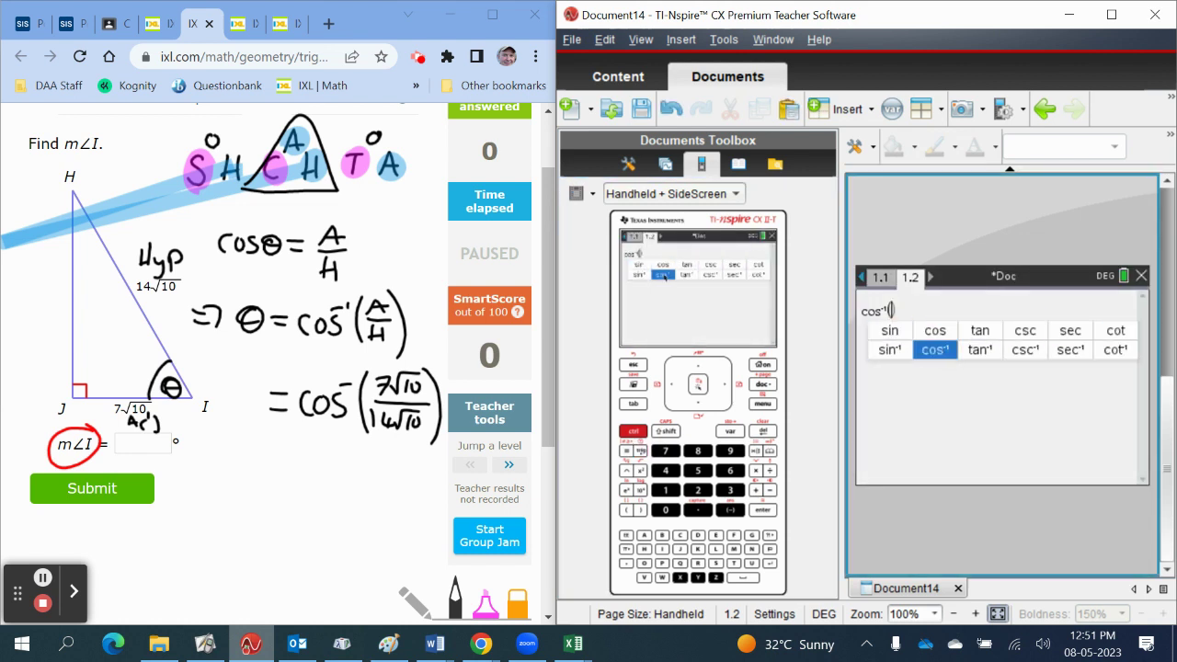
key("Escape")
key("ctrl+slash")
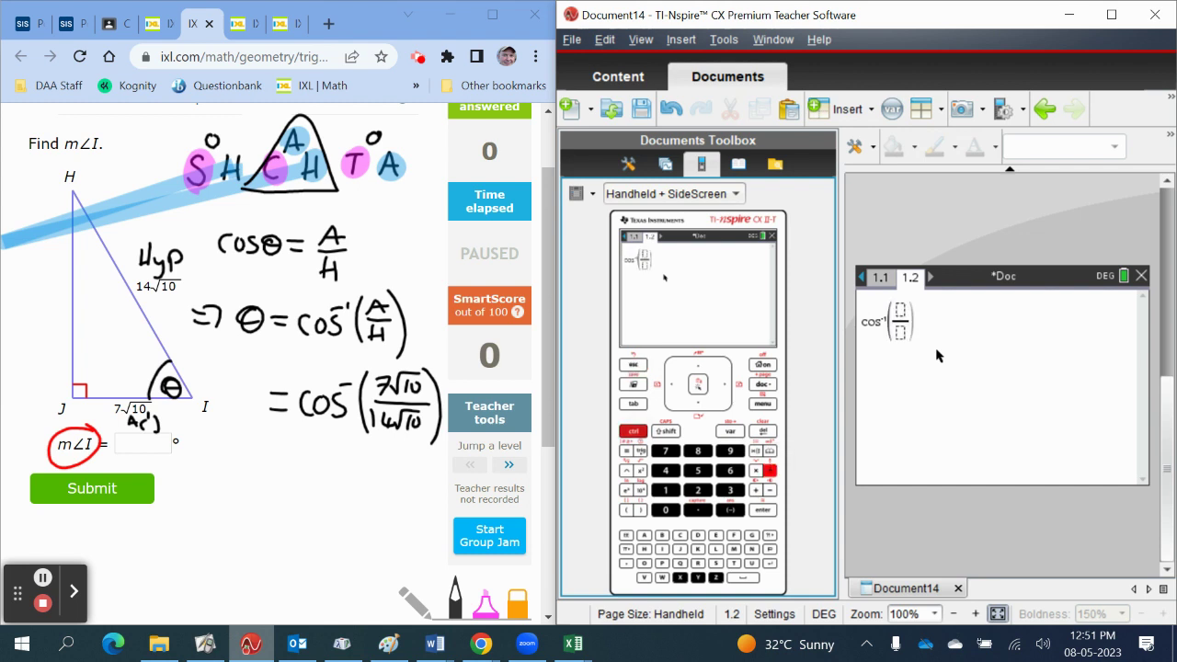
- Fill the fraction with 7√10 over 14√10 and evaluate the inverse cosine
type("7")
key("ctrl+q")
type("10")
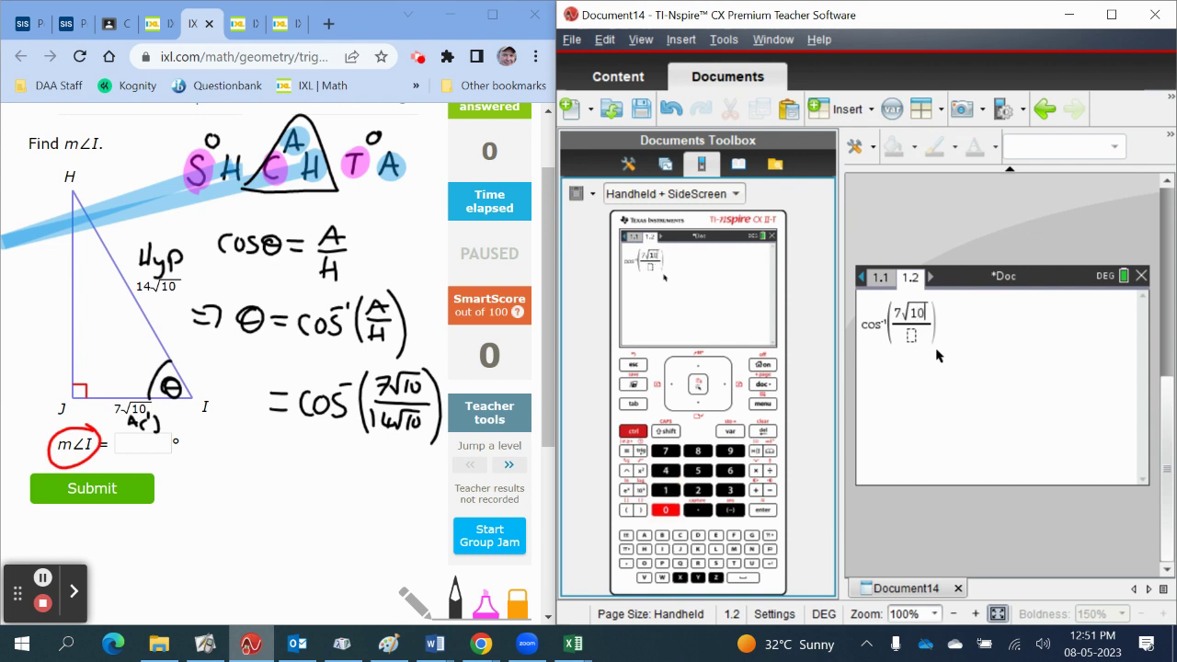
key("Down")
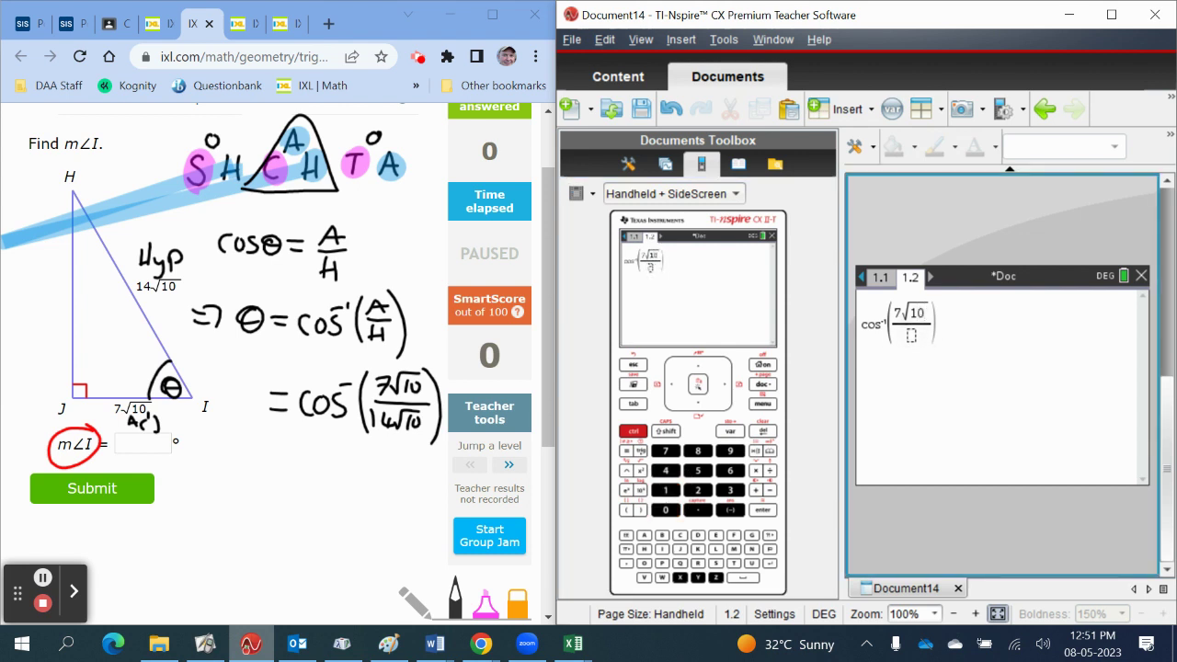
type("14")
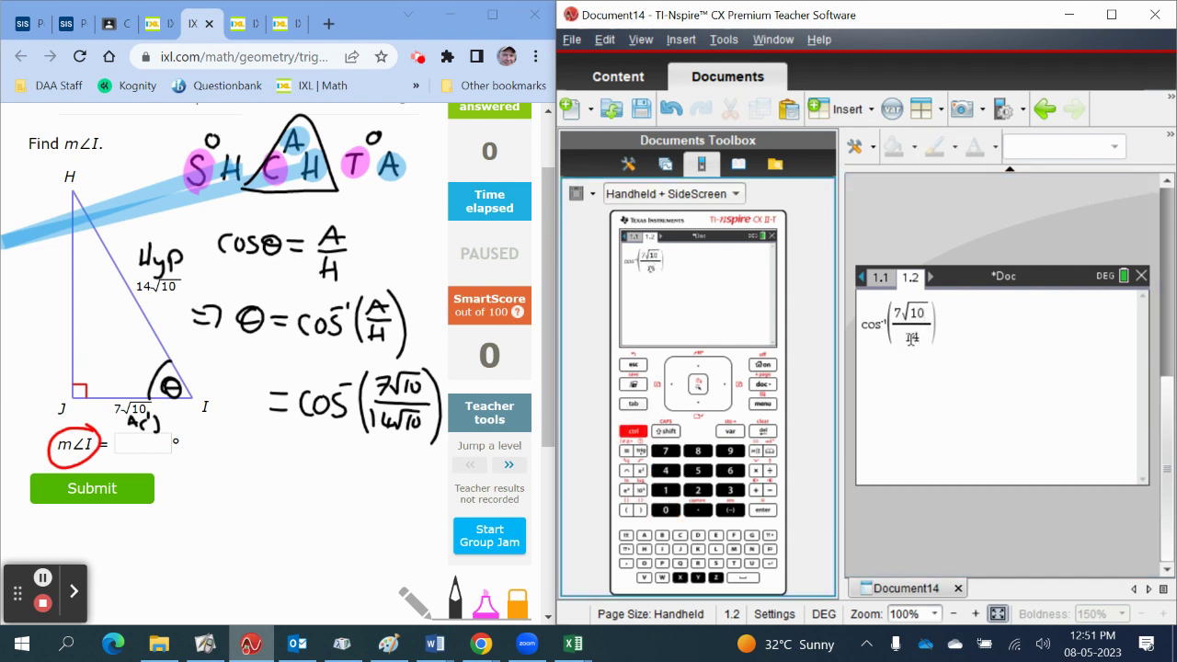
key("ctrl+q")
type("10")
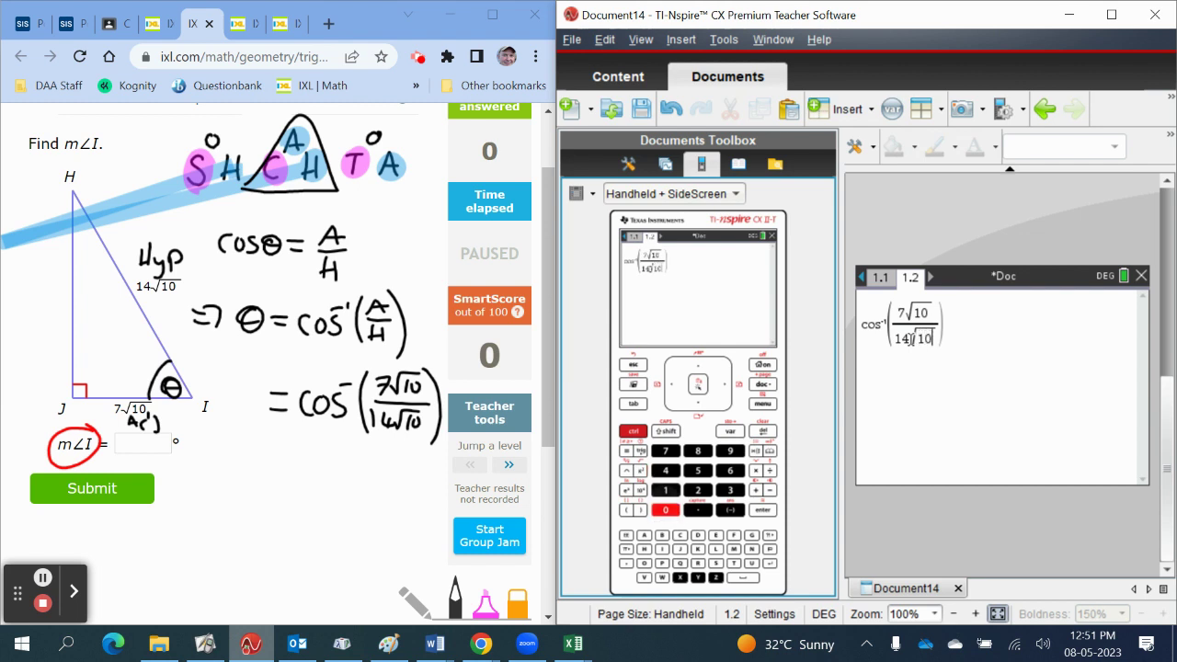
key("Return")
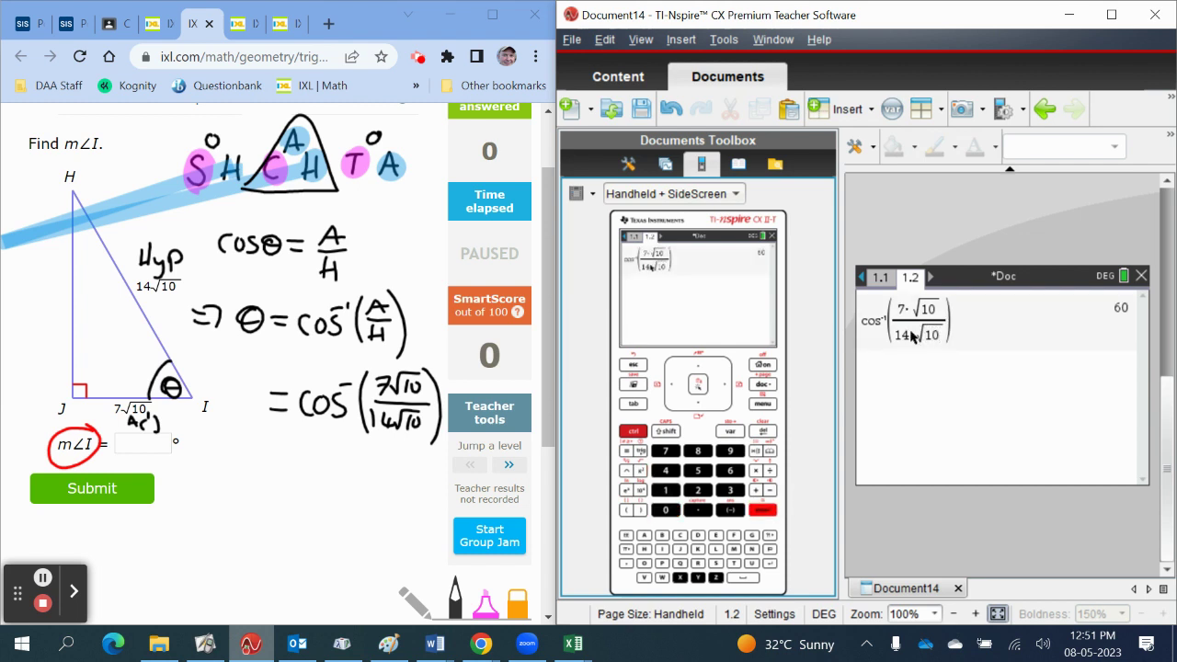
- Re-evaluate the same inverse cosine in radian mode, and again as a decimal with the angle mode switched back to degrees
left_click(1105, 277)
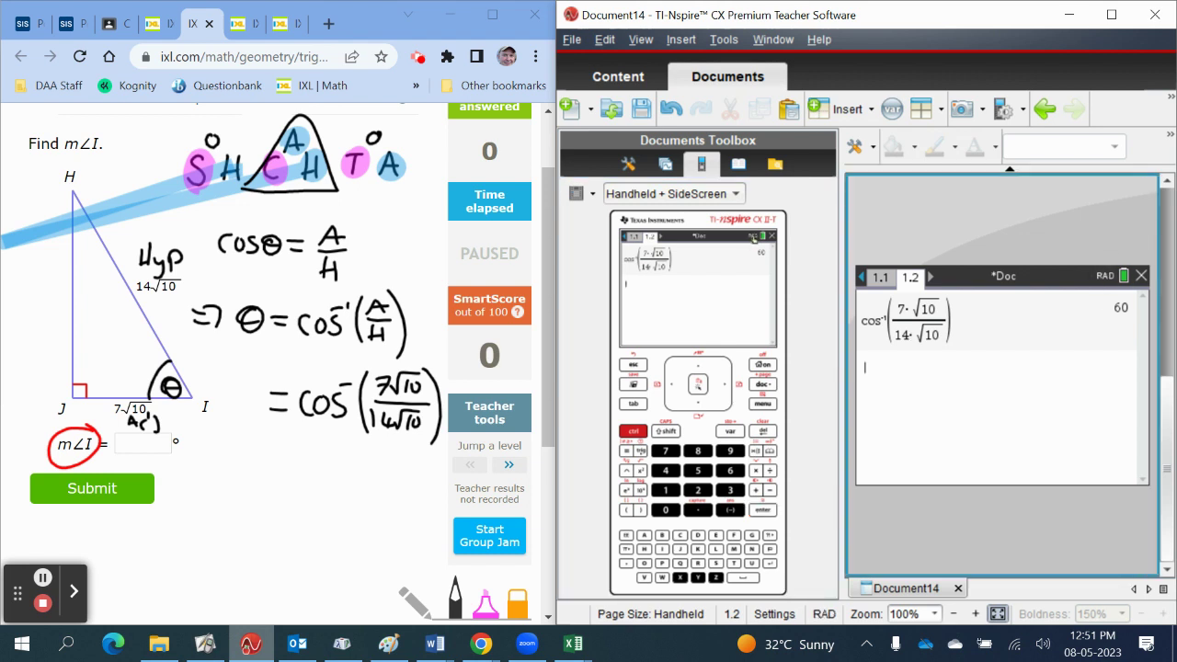
left_click(754, 239)
key("Return")
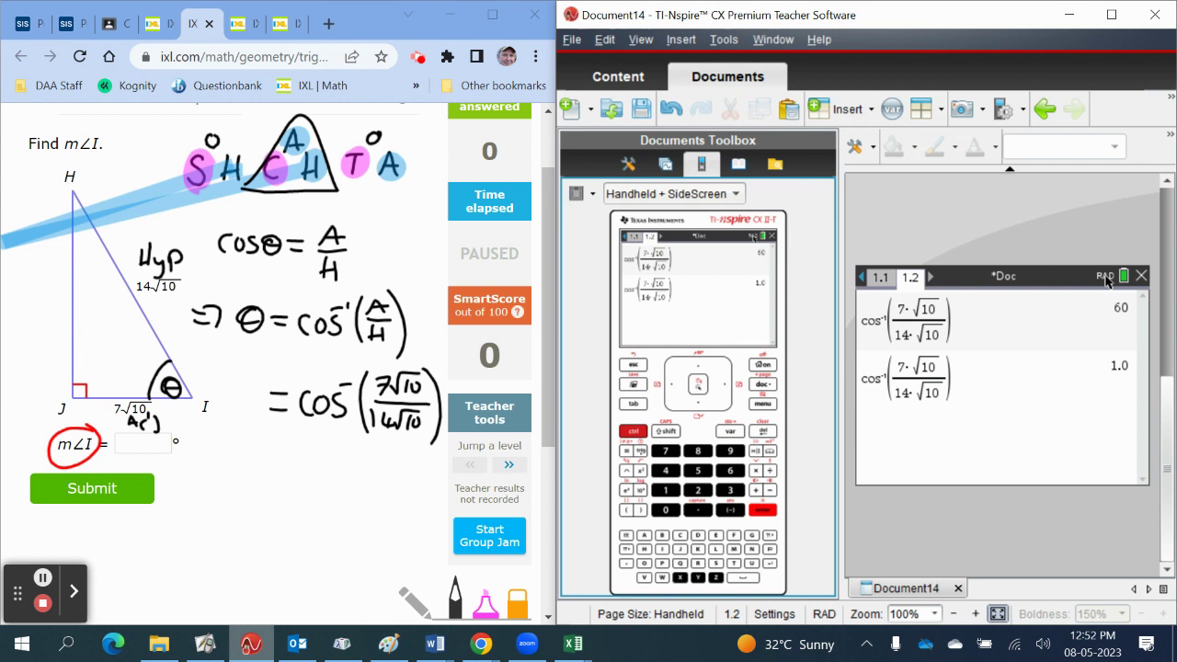
left_click(1106, 277)
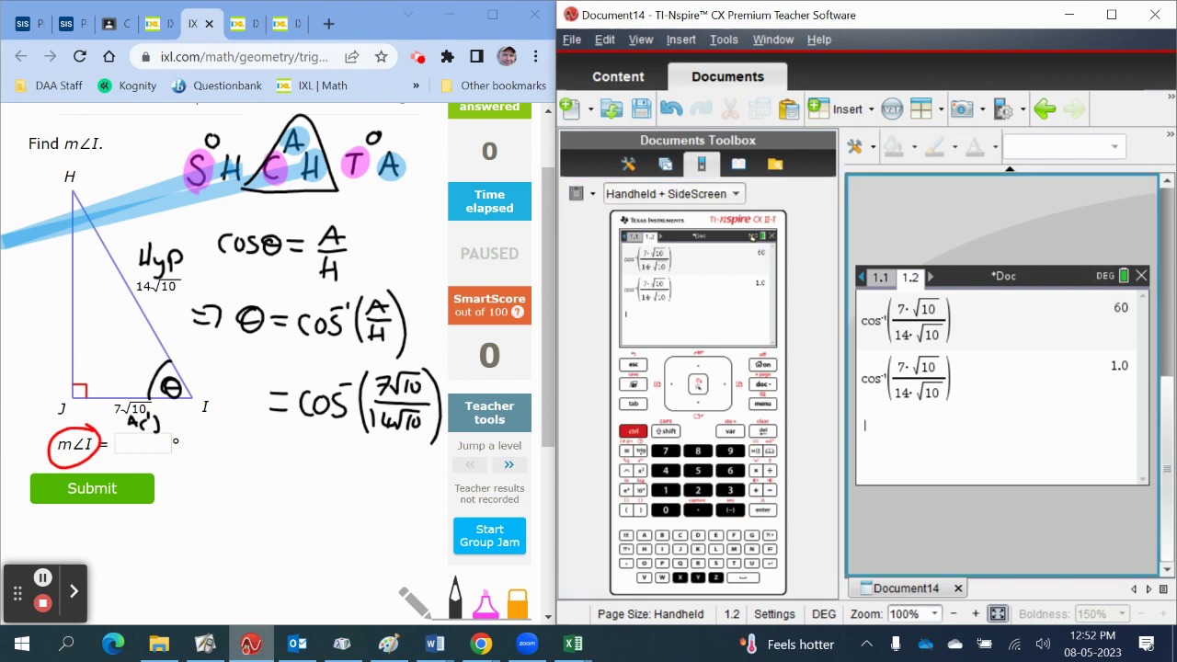
key("ctrl+Return")
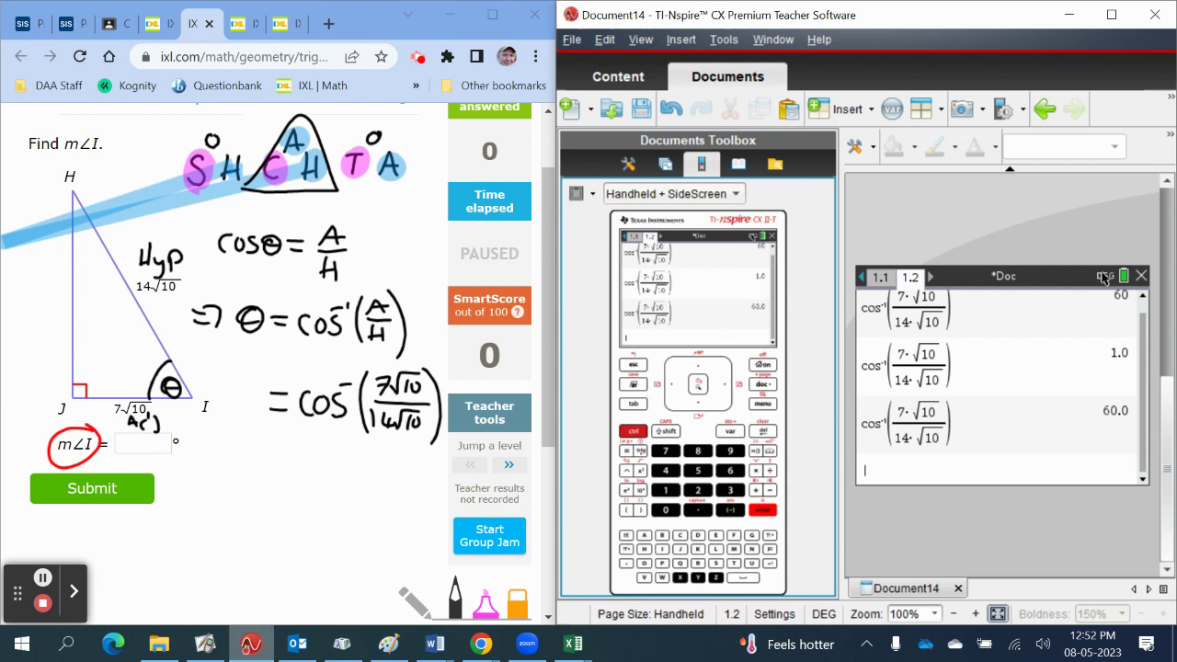
- Switch to the IXL page in Chrome and submit 60.0 as the answer for m∠I
key("alt+Tab")
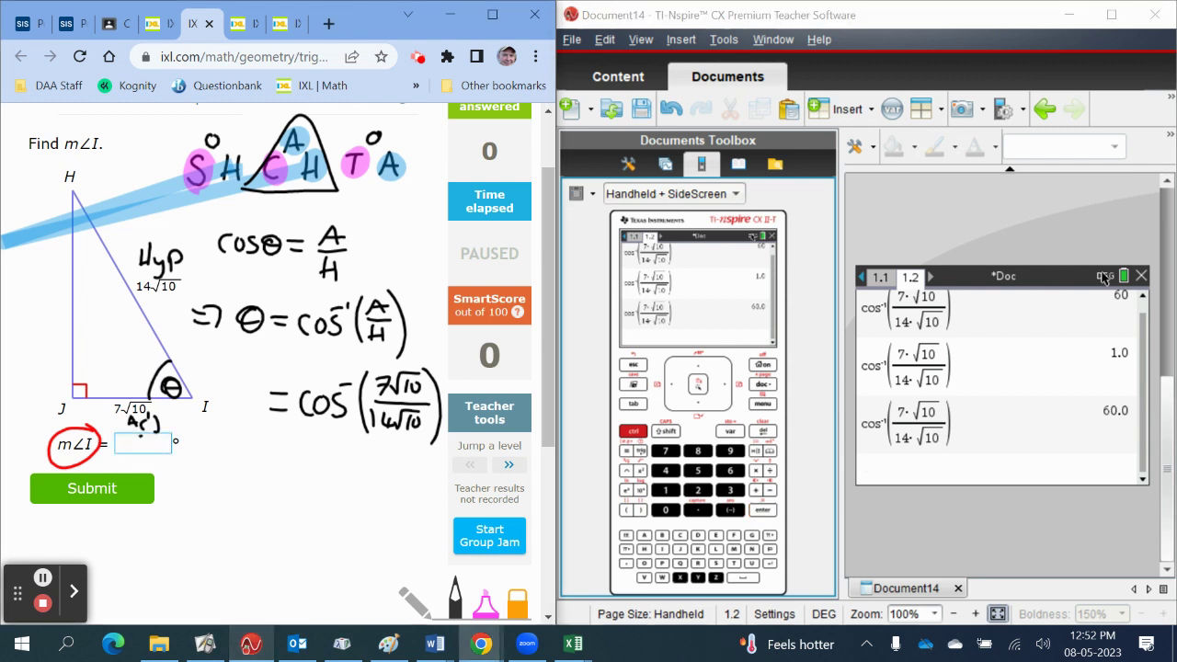
type("60.0")
key("Return")
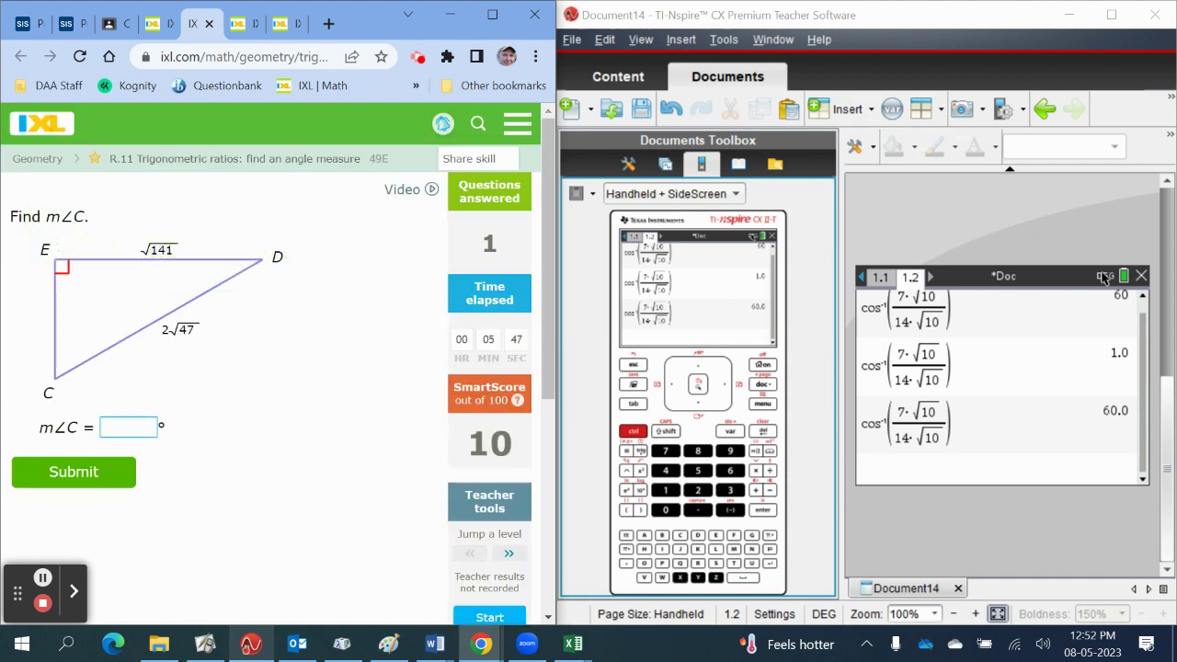
- In the next IXL tab's m∠F problem, handwrite Hyp beside the side of length 8 and draw an arrow from the right angle
key("ctrl+Tab")
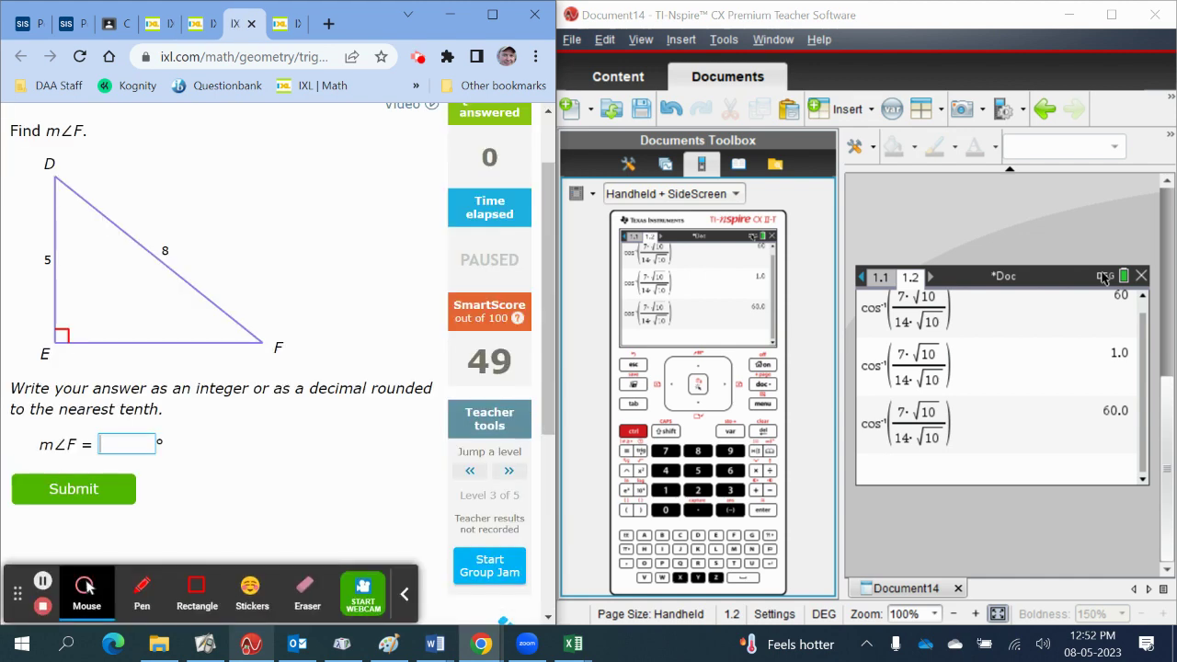
left_click(405, 595)
scroll(276, 367, "down", 1)
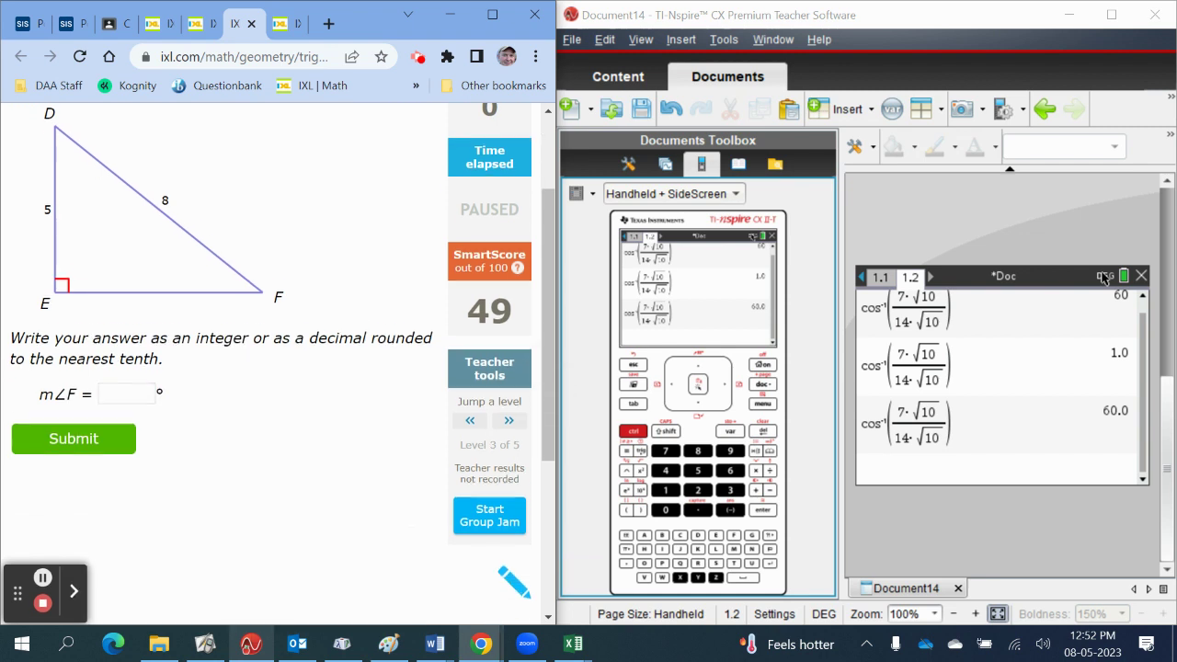
left_click(515, 560)
scroll(275, 368, "up", 2)
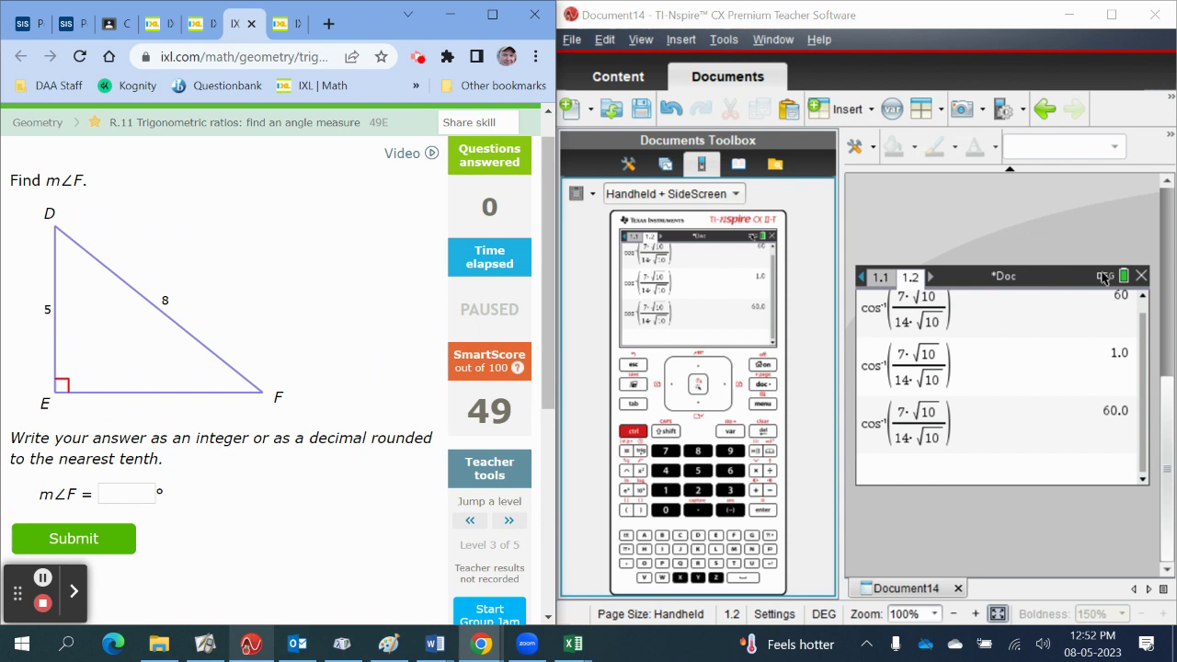
mouse_move(179, 272)
left_mouse_down()
mouse_move(208, 314)
mouse_move(224, 289)
left_mouse_up()
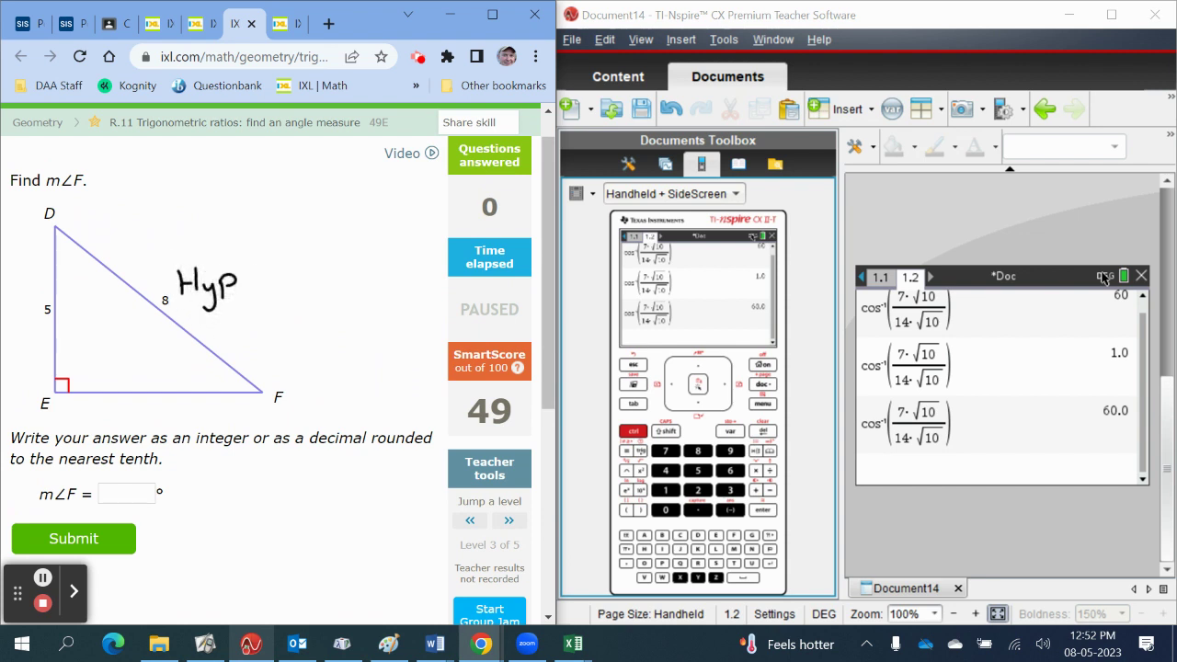
left_click_drag(66, 386, 88, 362)
left_click_drag(78, 365, 86, 373)
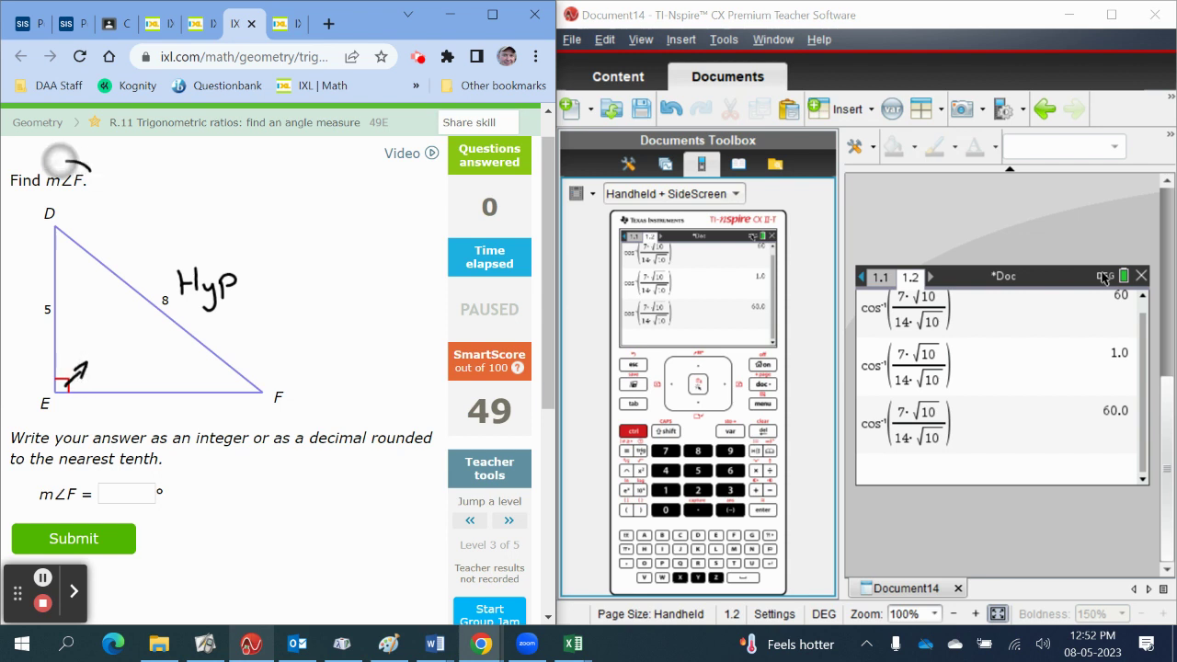
- Circle m∠F, mark the angle at F with θ, and label the side of length 5 as opp
left_click_drag(59, 162, 80, 159)
mouse_move(230, 371)
left_mouse_down()
mouse_move(221, 393)
mouse_move(235, 382)
mouse_move(197, 364)
mouse_move(201, 390)
left_mouse_up()
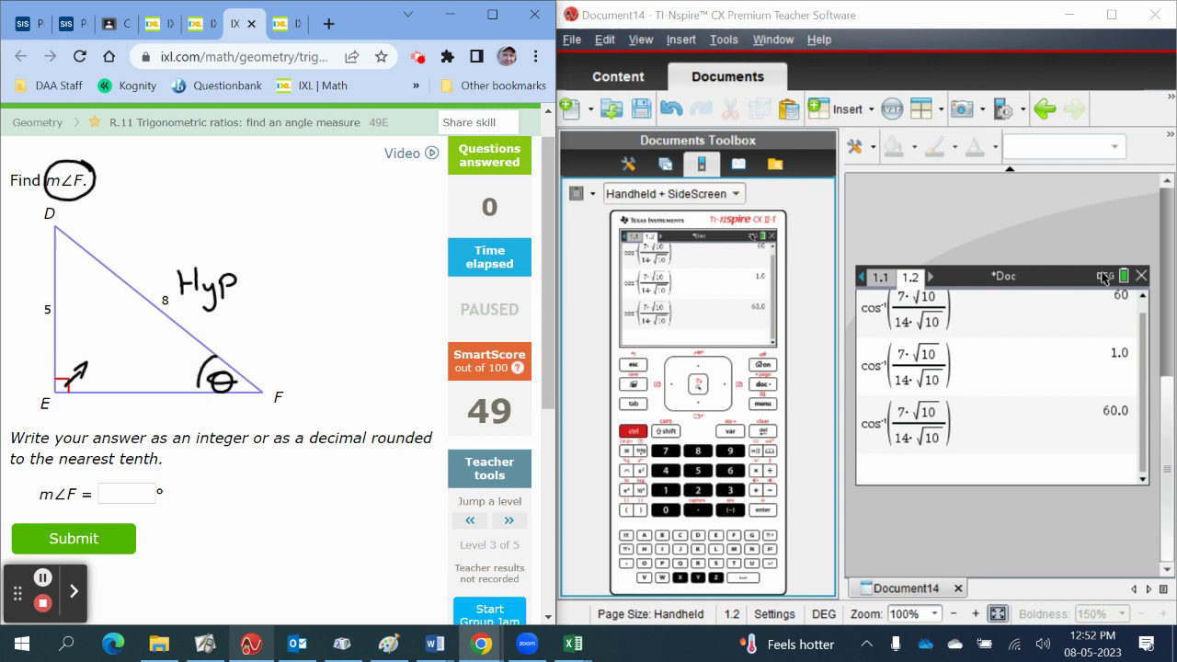
left_click_drag(19, 281, 37, 300)
left_click_drag(37, 278, 41, 292)
- Handwrite the SOH CAH TOA mnemonic above the triangle, with O, A and O raised between their letter pairs
left_click_drag(206, 186, 194, 206)
left_click_drag(213, 160, 219, 208)
left_click_drag(219, 198, 233, 197)
mouse_move(233, 187)
left_mouse_down()
mouse_move(233, 207)
mouse_move(271, 204)
mouse_move(288, 161)
mouse_move(294, 204)
left_mouse_up()
mouse_move(294, 194)
left_mouse_down()
mouse_move(309, 204)
mouse_move(353, 182)
left_mouse_up()
left_click_drag(343, 182, 343, 204)
left_click_drag(360, 164, 362, 164)
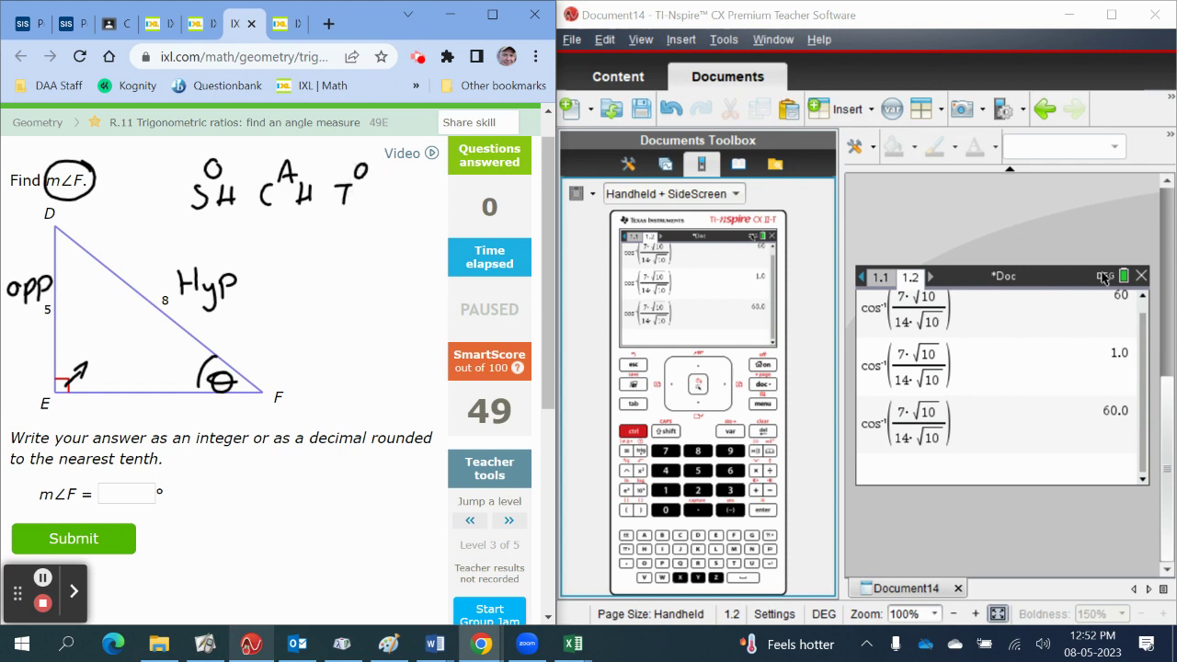
left_click_drag(365, 206, 378, 196)
- Highlight in blue the O and H of SOH, the H of CAH and the O of TOA
scroll(275, 367, "down", 2)
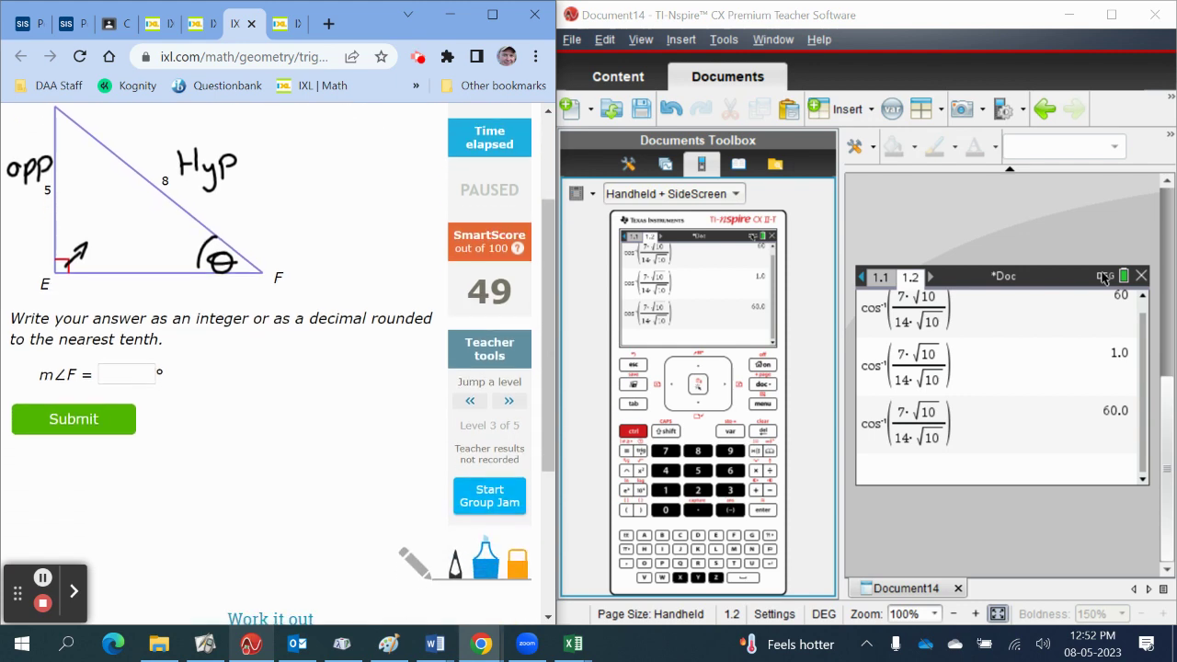
scroll(276, 367, "up", 2)
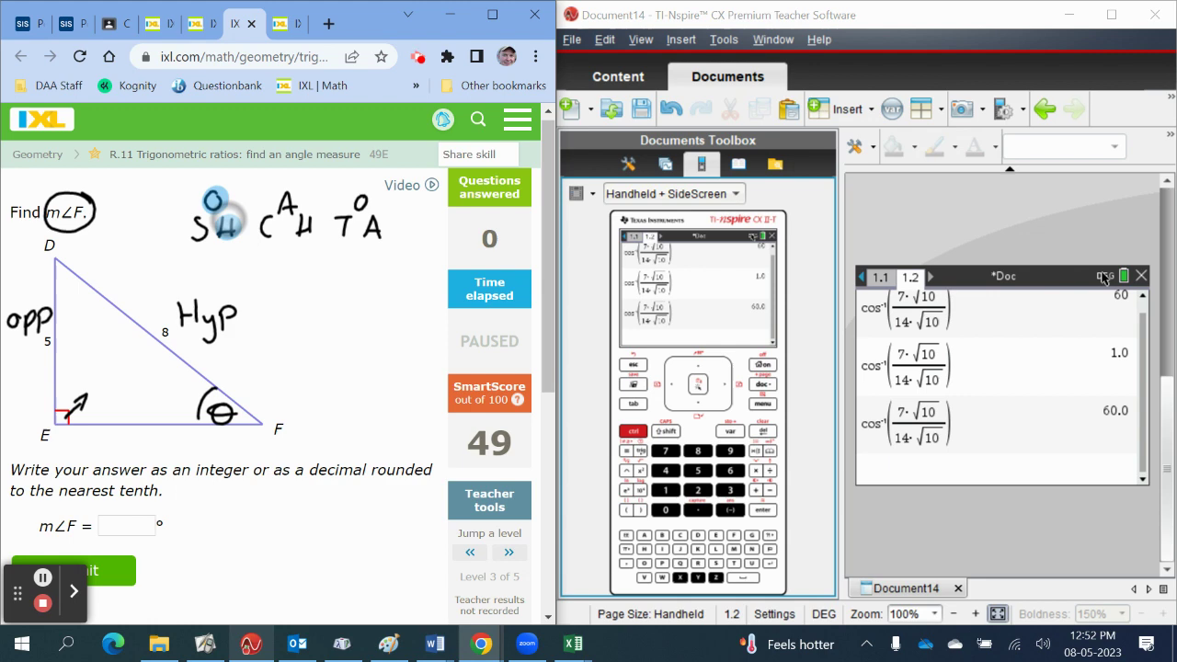
left_click(306, 227)
left_click(361, 204)
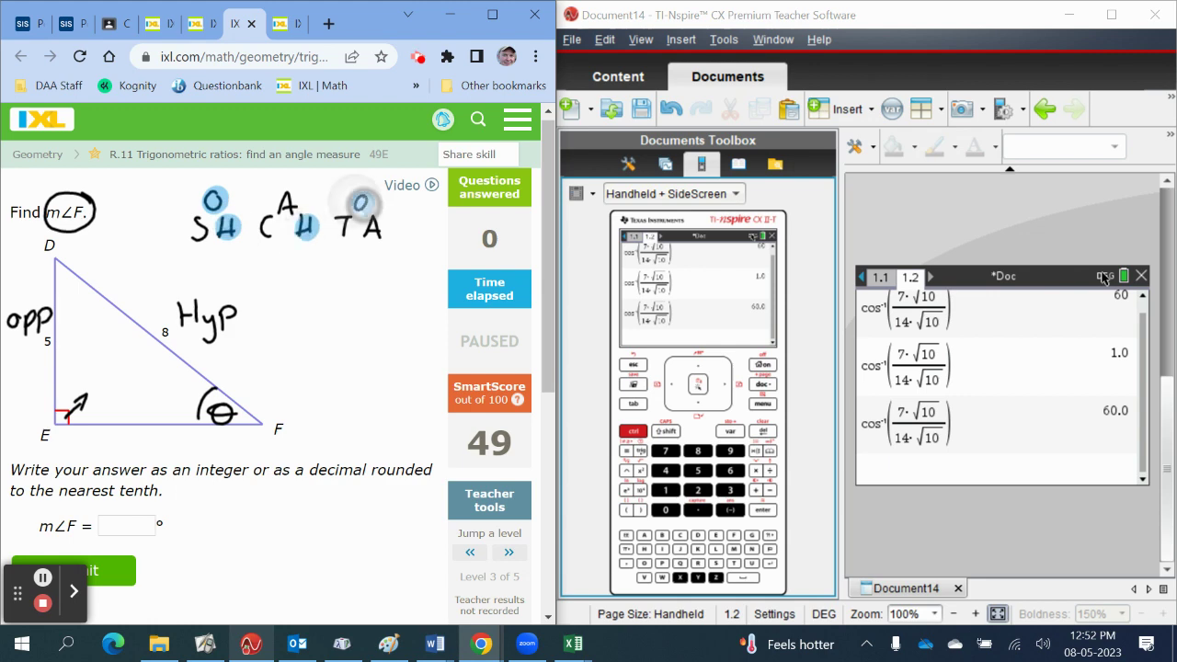
right_click(363, 210)
- Highlight the letters S, C and T of the mnemonic in pink
scroll(271, 364, "down", 5)
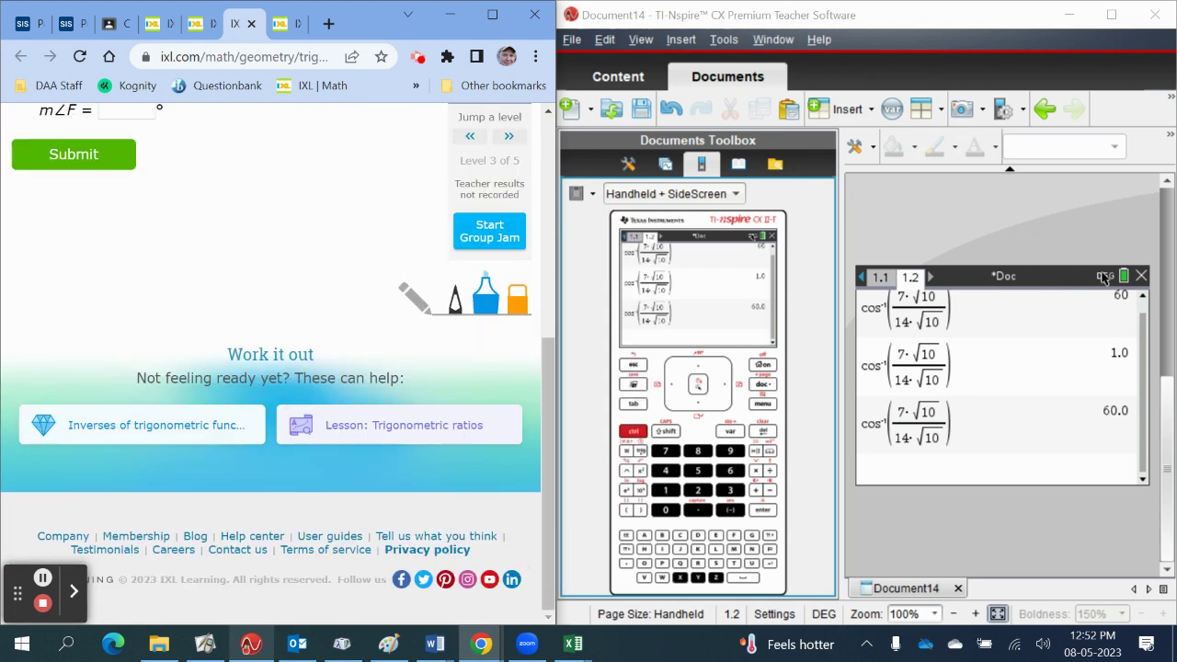
scroll(275, 368, "up", 4)
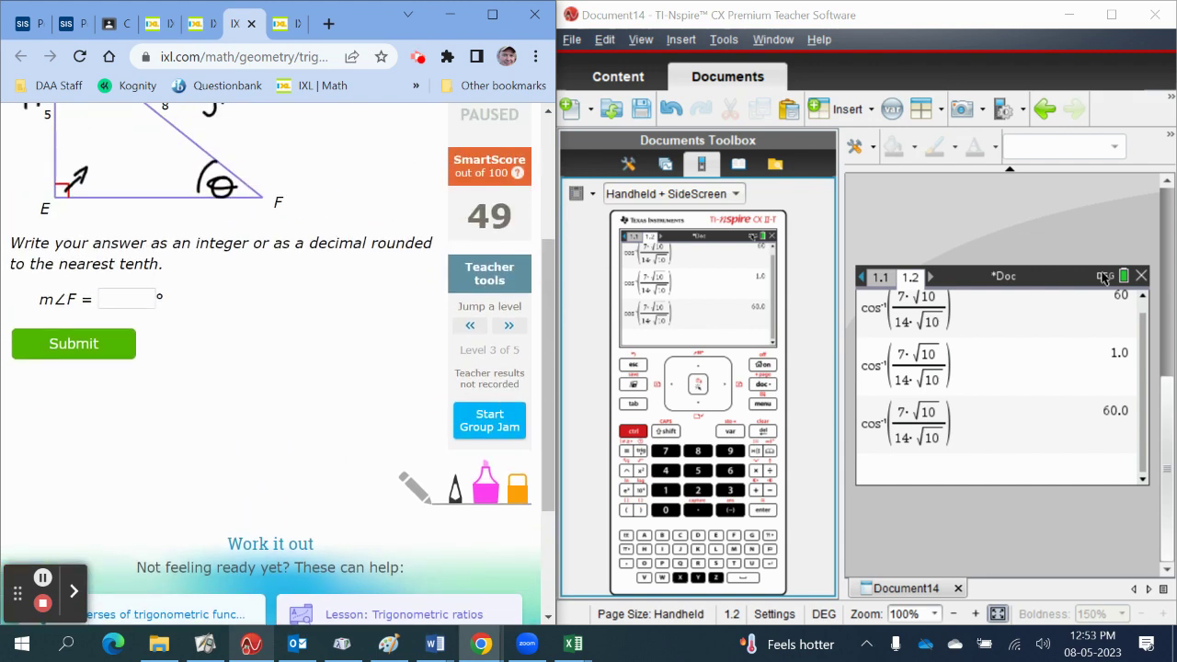
scroll(275, 368, "up", 1)
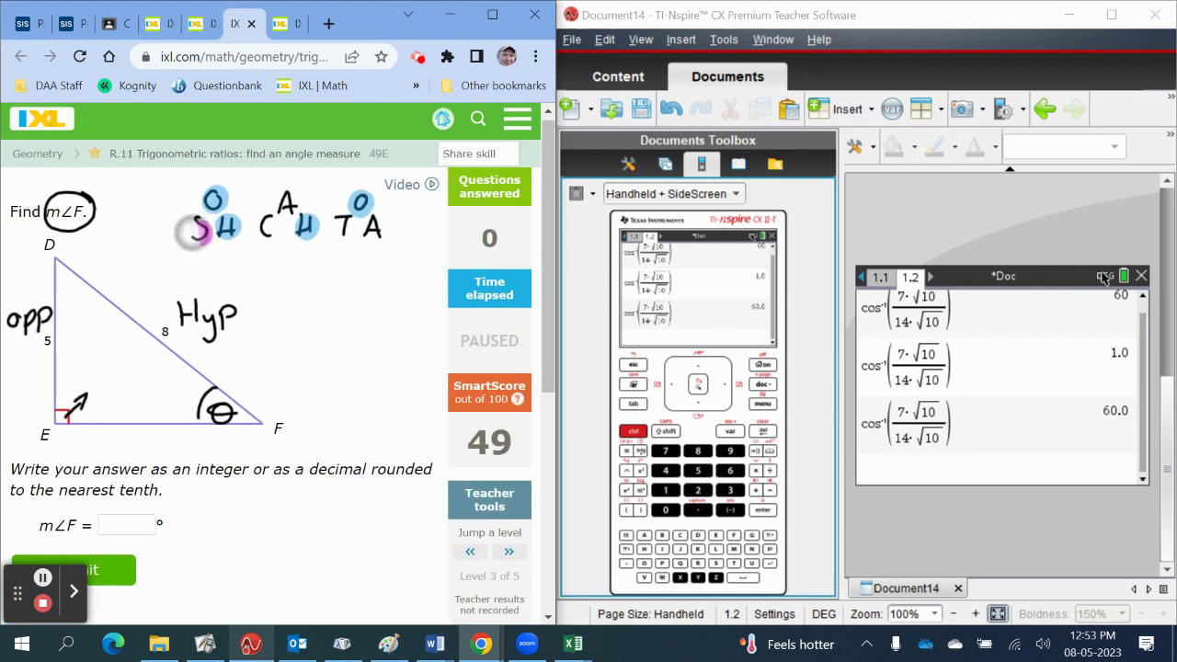
left_click(269, 228)
right_click(269, 226)
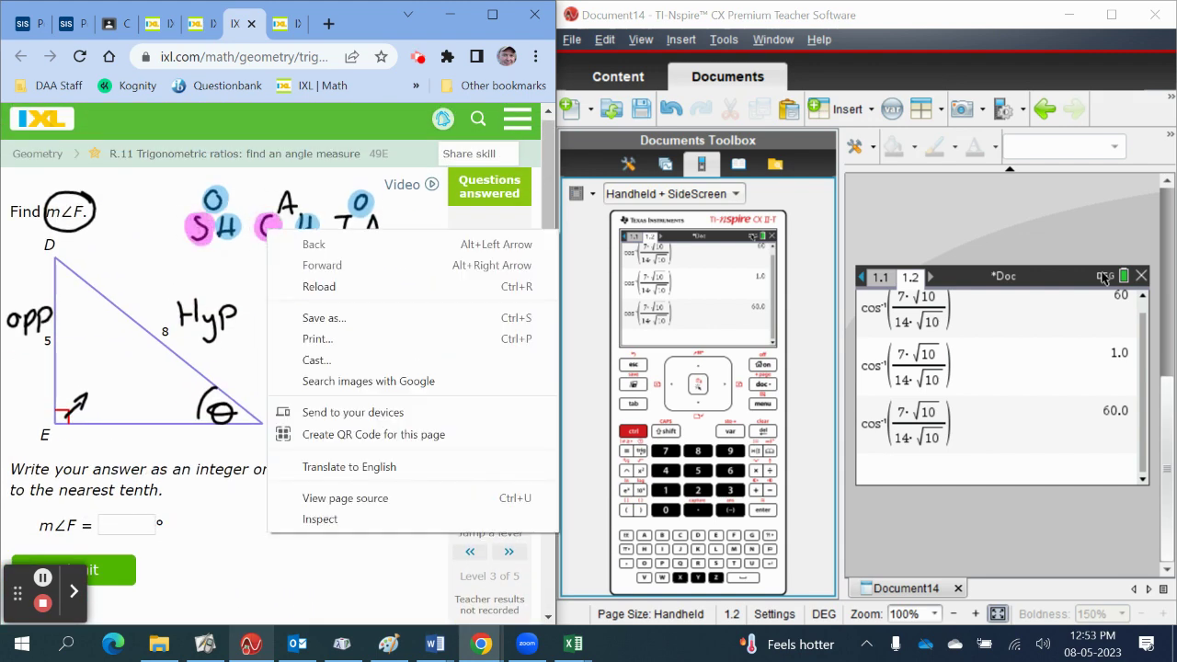
left_click(346, 227)
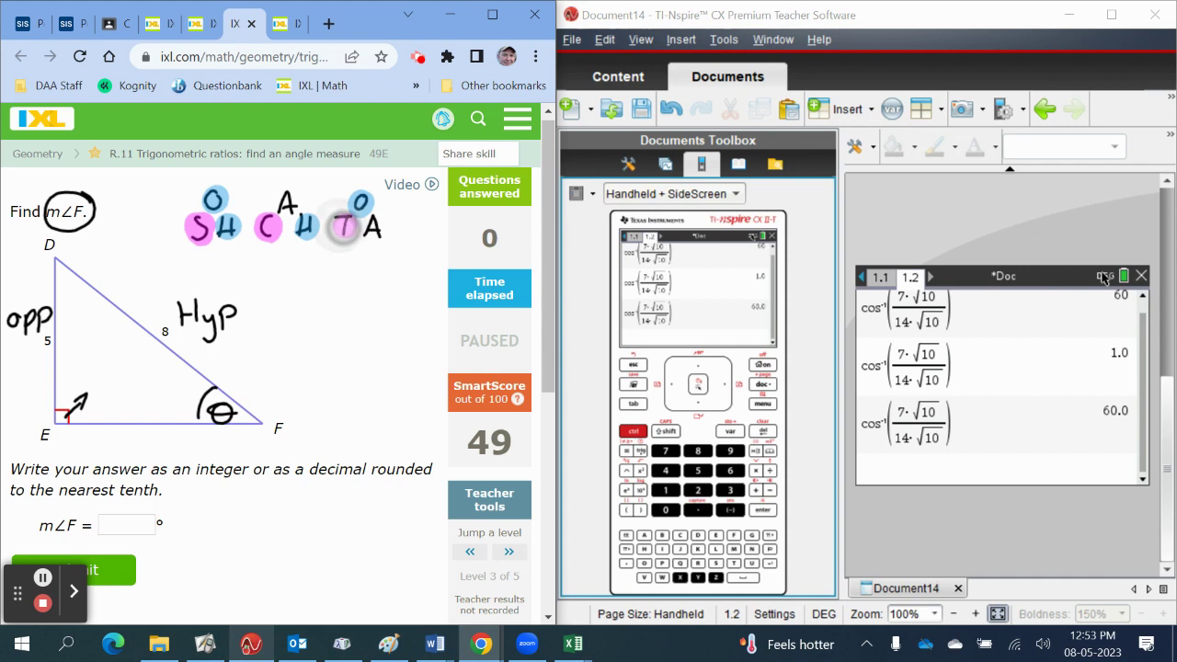
right_click(345, 228)
left_click(308, 396)
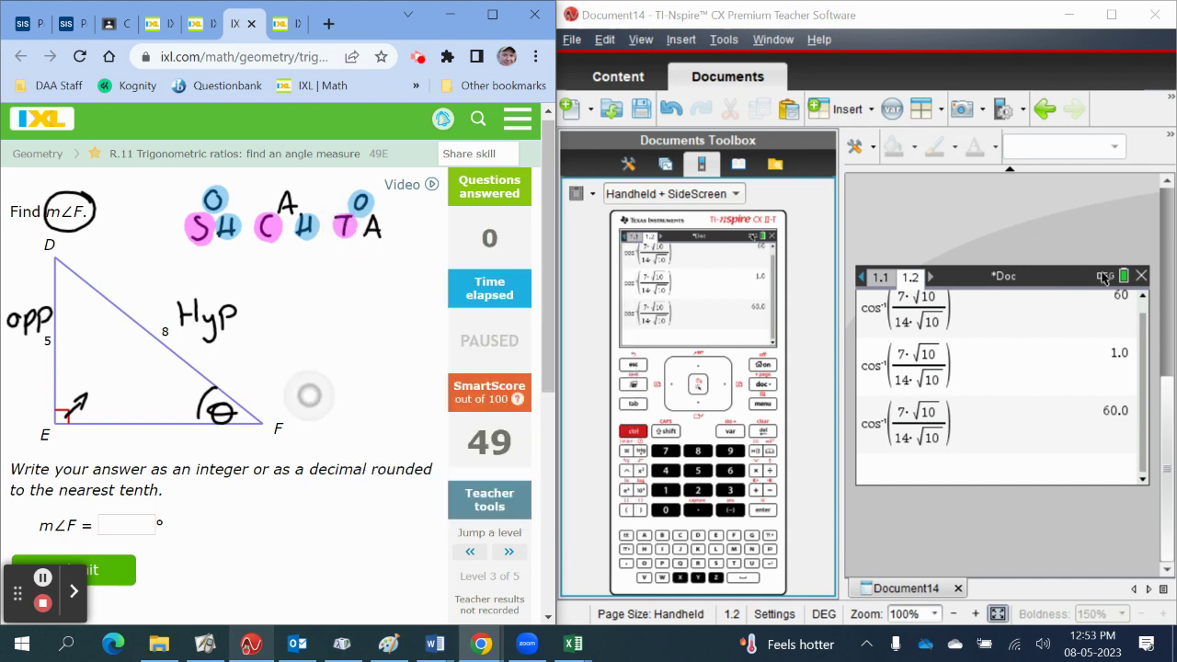
- Draw a black triangle around the SOH group of the mnemonic
scroll(276, 368, "down", 2)
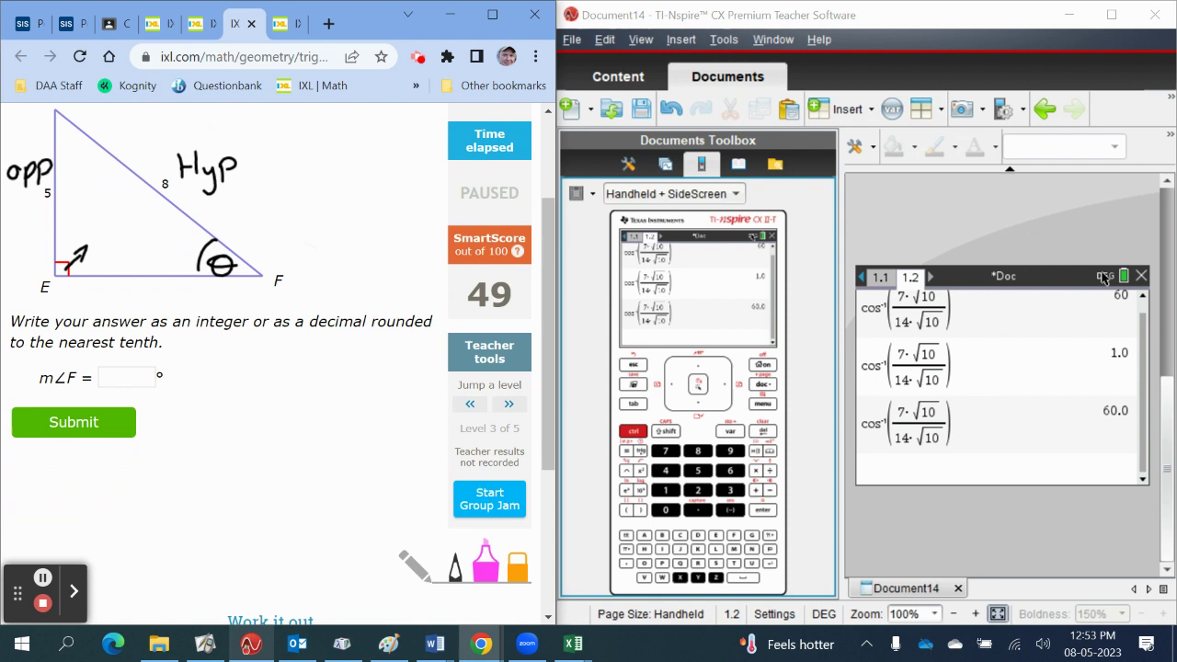
scroll(276, 368, "up", 2)
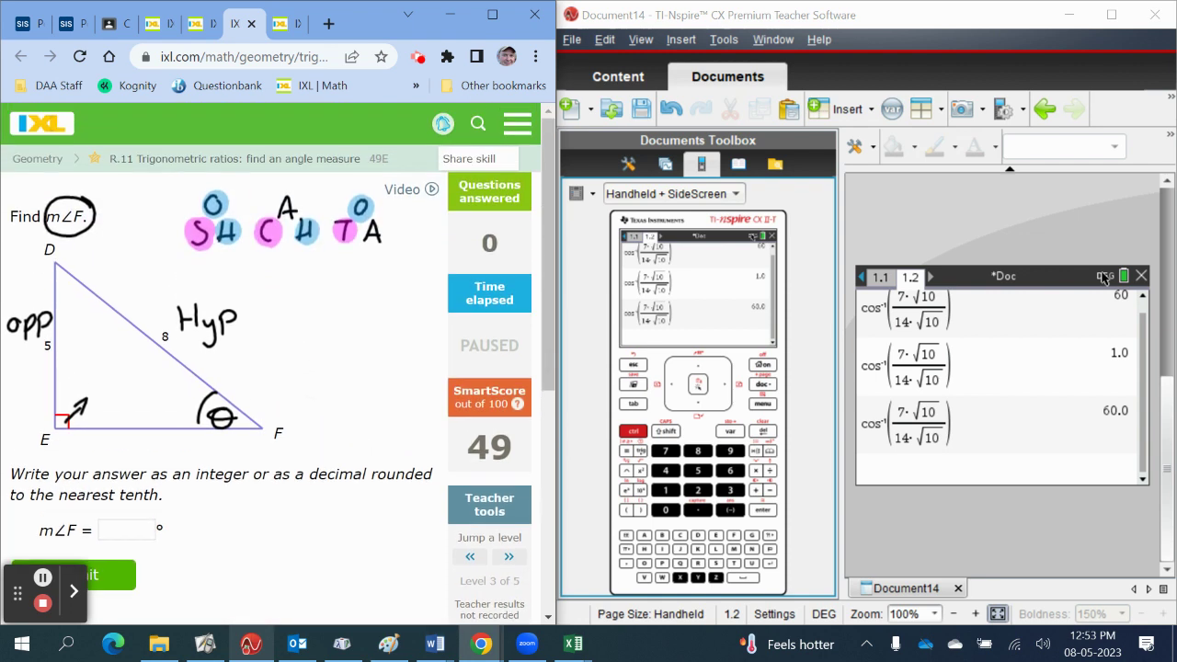
mouse_move(169, 250)
left_mouse_down()
mouse_move(209, 196)
mouse_move(252, 253)
mouse_move(173, 252)
left_mouse_up()
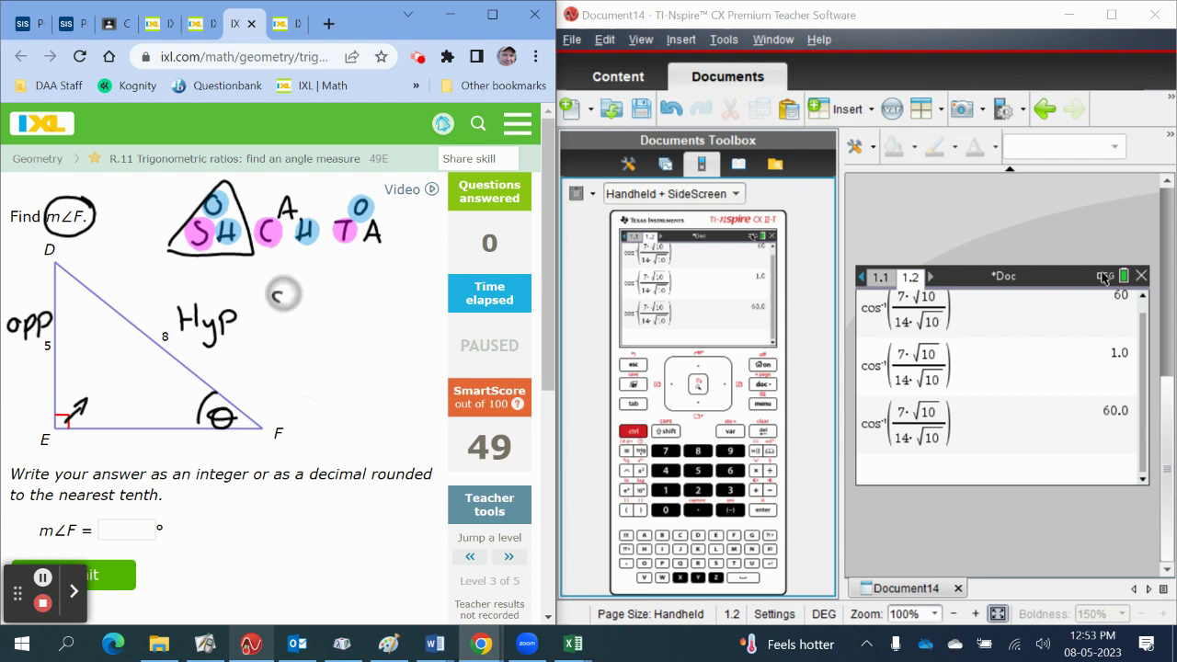
- Handwrite the sine ratio sin θ = O/H beneath the mnemonic
mouse_move(286, 294)
left_mouse_down()
mouse_move(272, 312)
mouse_move(357, 295)
left_mouse_up()
mouse_move(339, 303)
left_mouse_down()
mouse_move(382, 275)
mouse_move(398, 293)
mouse_move(371, 312)
mouse_move(387, 306)
left_mouse_up()
left_click_drag(386, 298, 386, 313)
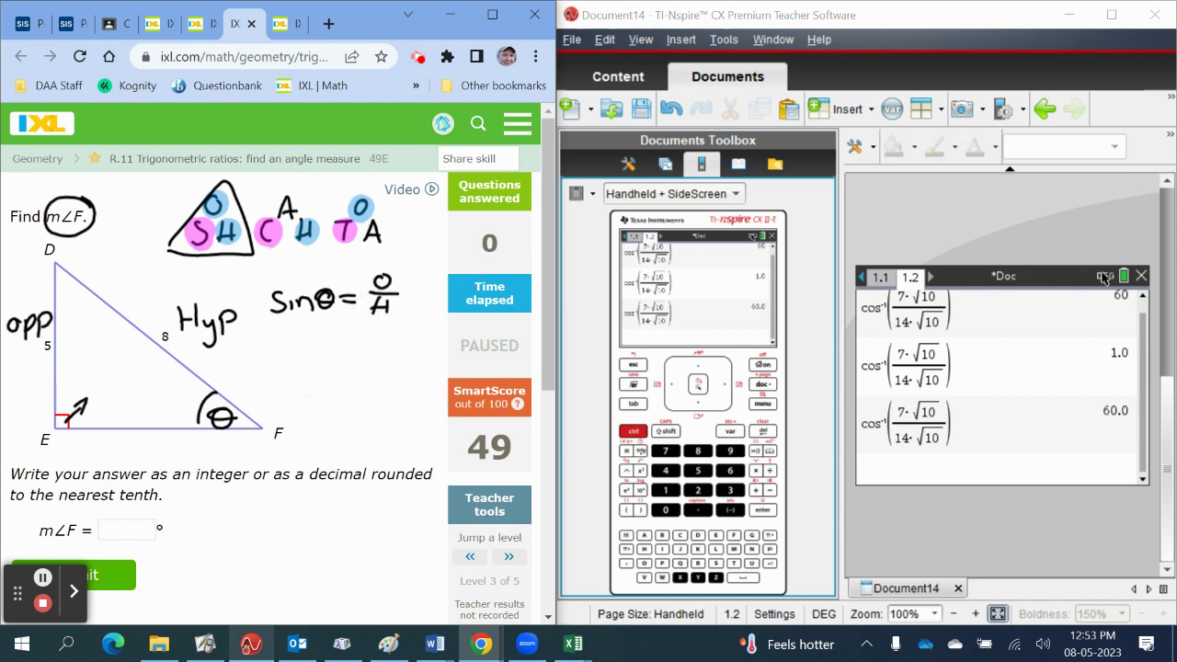
- Handwrite the rearranged formula ⇒ θ = sin⁻¹(O/H) under the sine ratio
mouse_move(270, 346)
left_mouse_down()
mouse_move(285, 345)
mouse_move(281, 361)
mouse_move(303, 344)
left_mouse_up()
left_click_drag(290, 352, 329, 348)
mouse_move(313, 357)
left_mouse_down()
mouse_move(373, 360)
mouse_move(377, 341)
mouse_move(395, 374)
mouse_move(410, 338)
mouse_move(421, 348)
mouse_move(404, 369)
left_mouse_up()
left_click_drag(406, 363, 415, 369)
left_click_drag(423, 325, 424, 372)
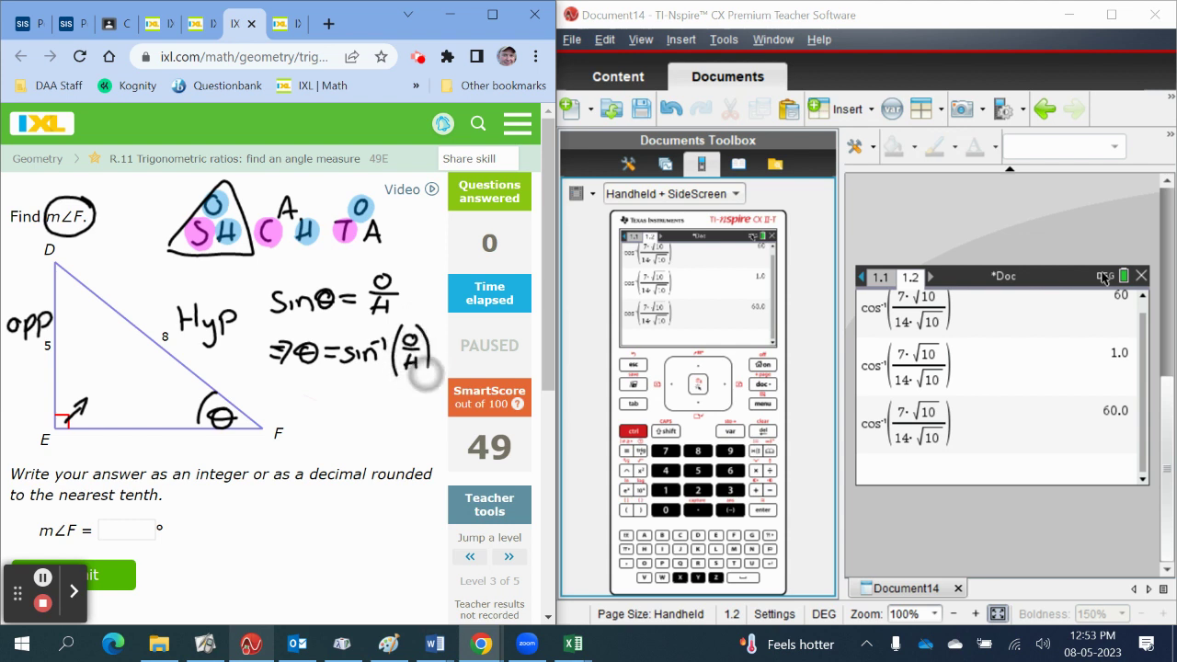
- Handwrite the substituted line = sin⁻¹(5/8) beneath the formula and circle "nearest tenth" in the question
mouse_move(316, 420)
left_mouse_down()
mouse_move(377, 422)
mouse_move(374, 412)
mouse_move(396, 435)
left_mouse_up()
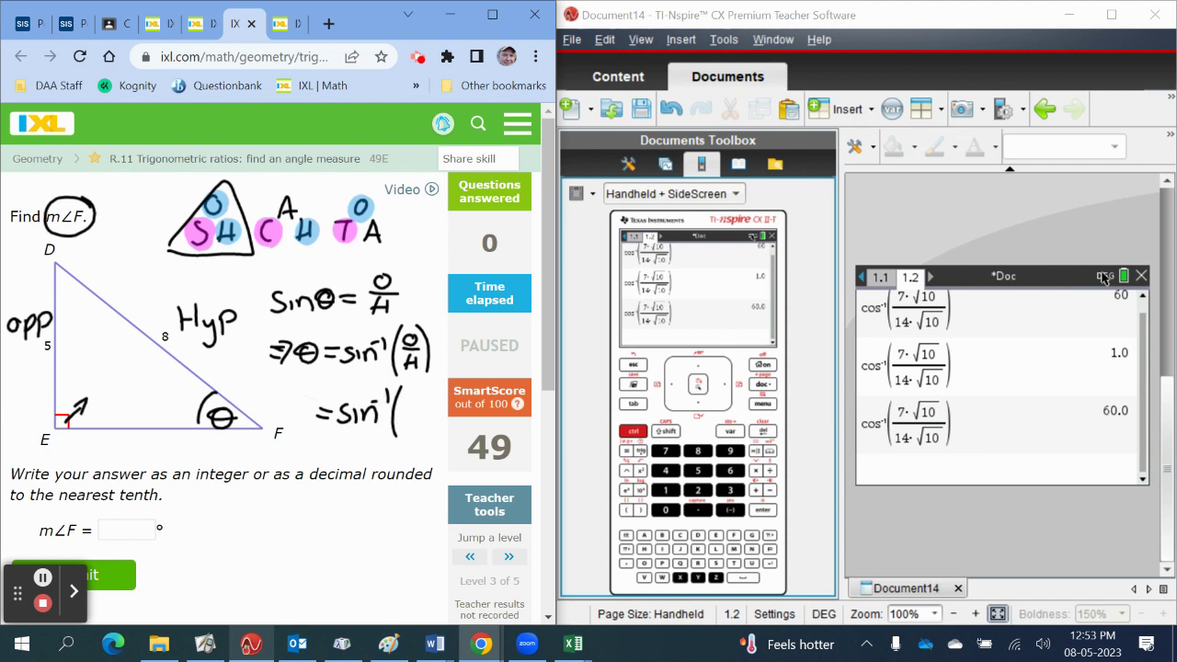
mouse_move(407, 393)
left_mouse_down()
mouse_move(421, 415)
mouse_move(404, 425)
left_mouse_up()
left_click_drag(425, 372, 421, 439)
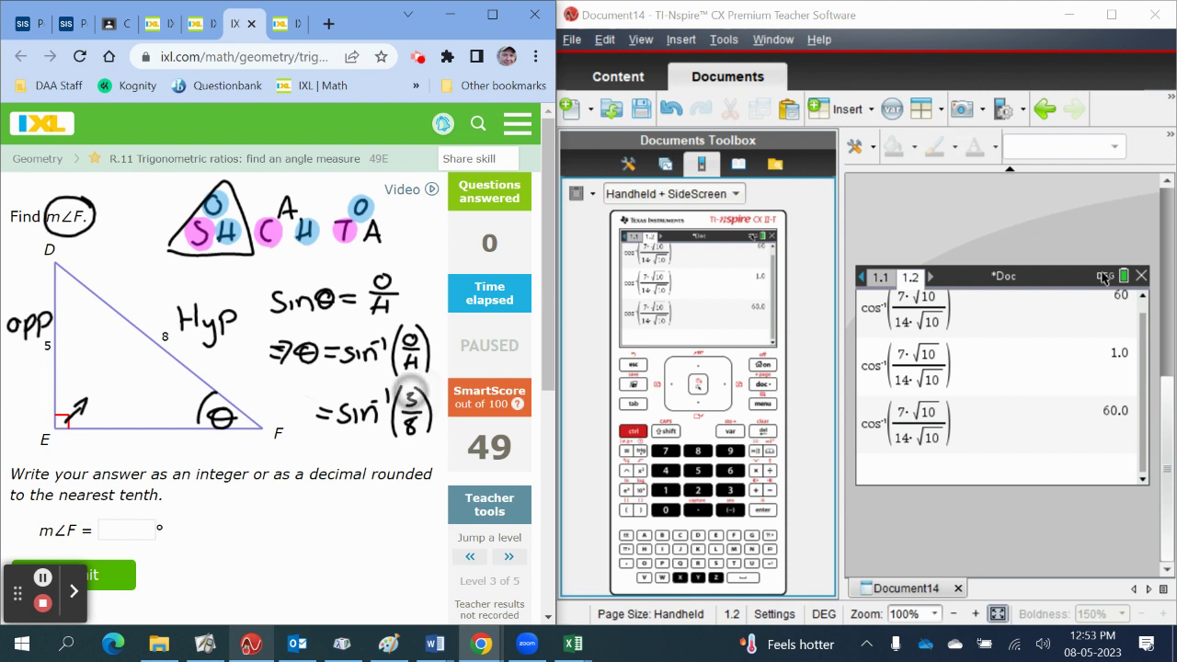
left_click_drag(416, 386, 405, 397)
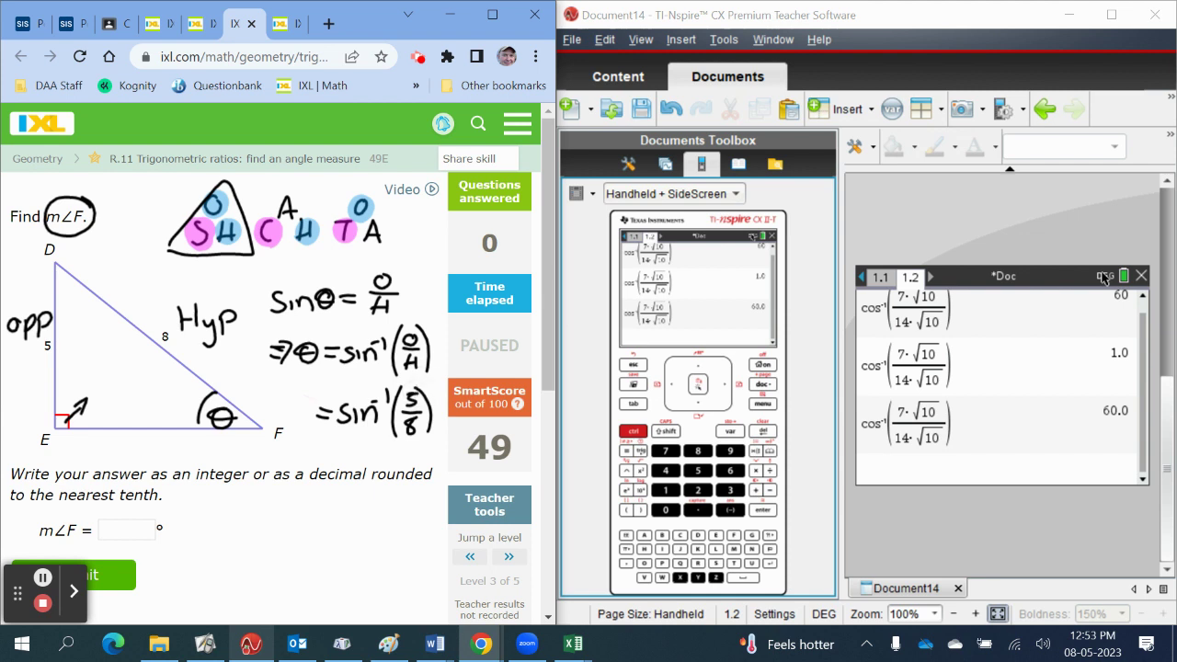
mouse_move(152, 473)
left_mouse_down()
mouse_move(110, 479)
mouse_move(87, 507)
mouse_move(168, 494)
left_mouse_up()
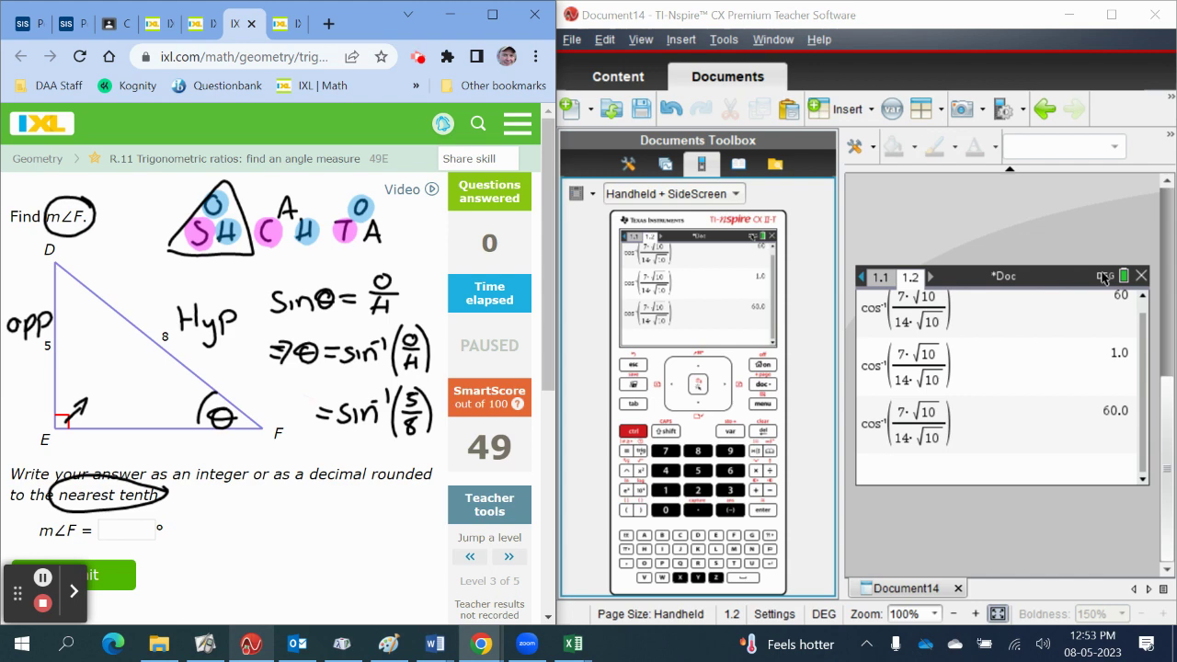
- Switch to TI-Nspire and set Display Digits to Fix 1 in the document settings
key("alt+Tab")
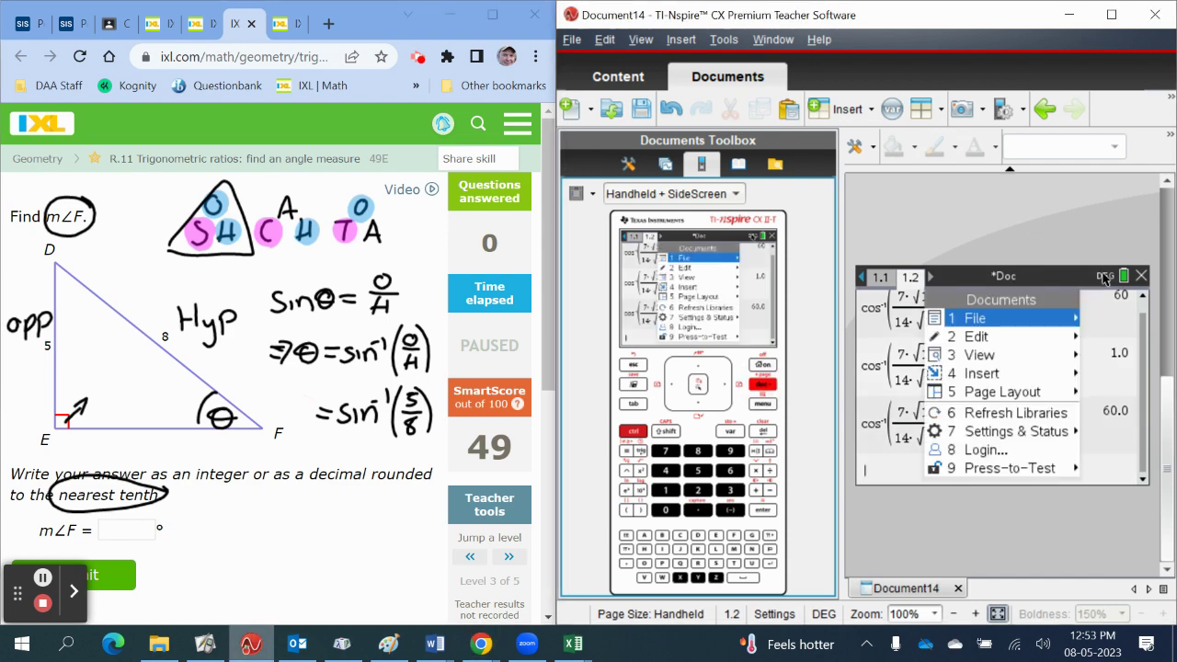
key("7")
key("2")
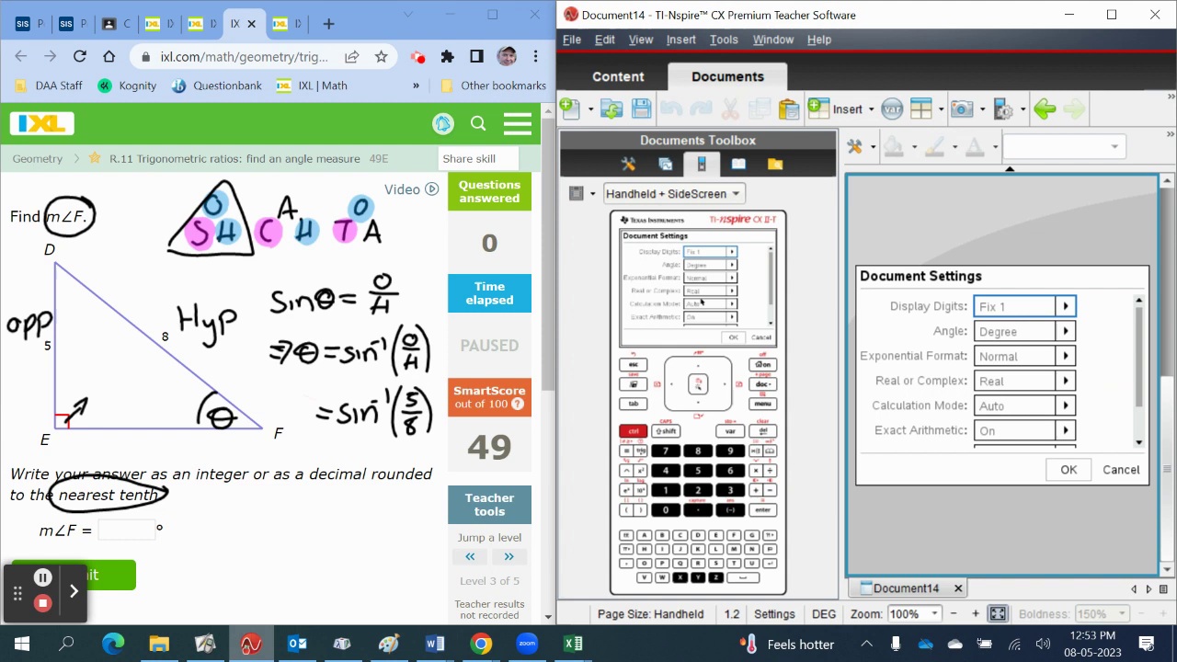
left_click(1064, 306)
left_click(1002, 465)
left_click(732, 338)
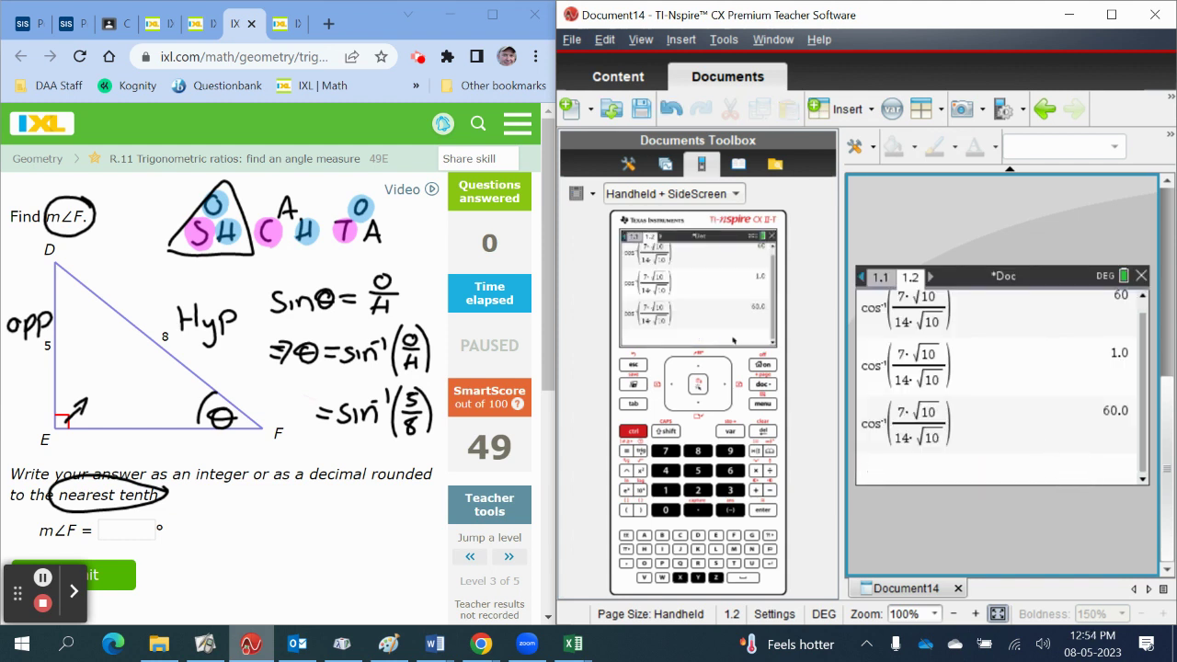
- Enter sin⁻¹(5/8) with a fraction template in the calculator and evaluate it, including as a decimal approximation
left_click(642, 450)
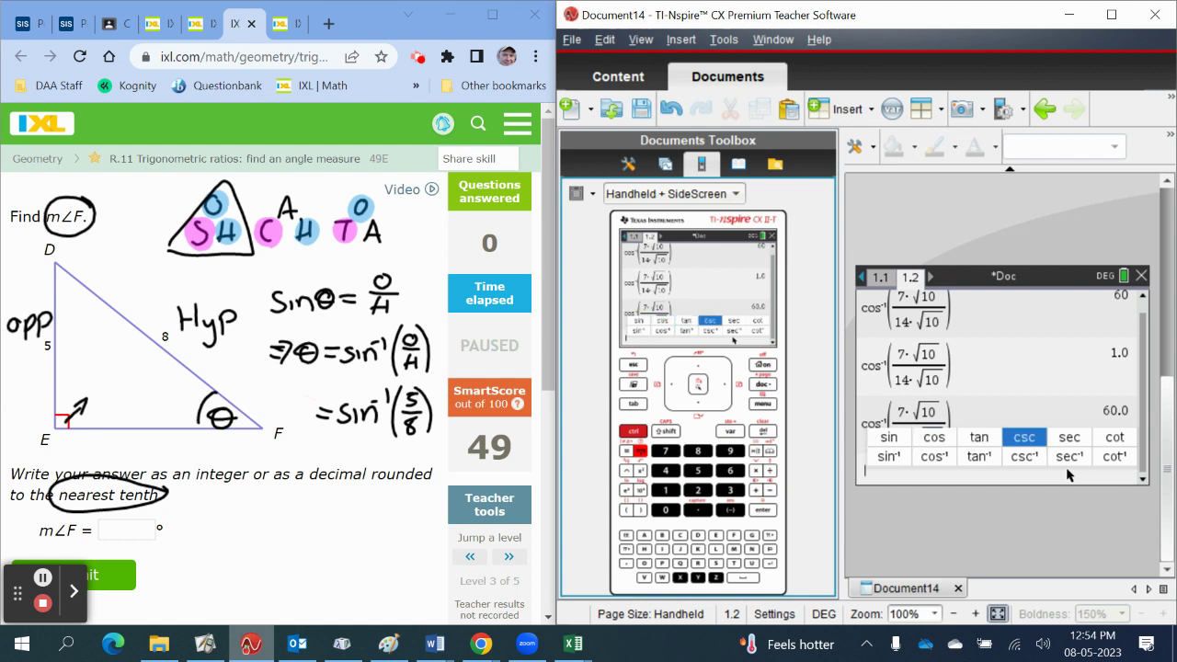
left_click(638, 330)
left_click(634, 365)
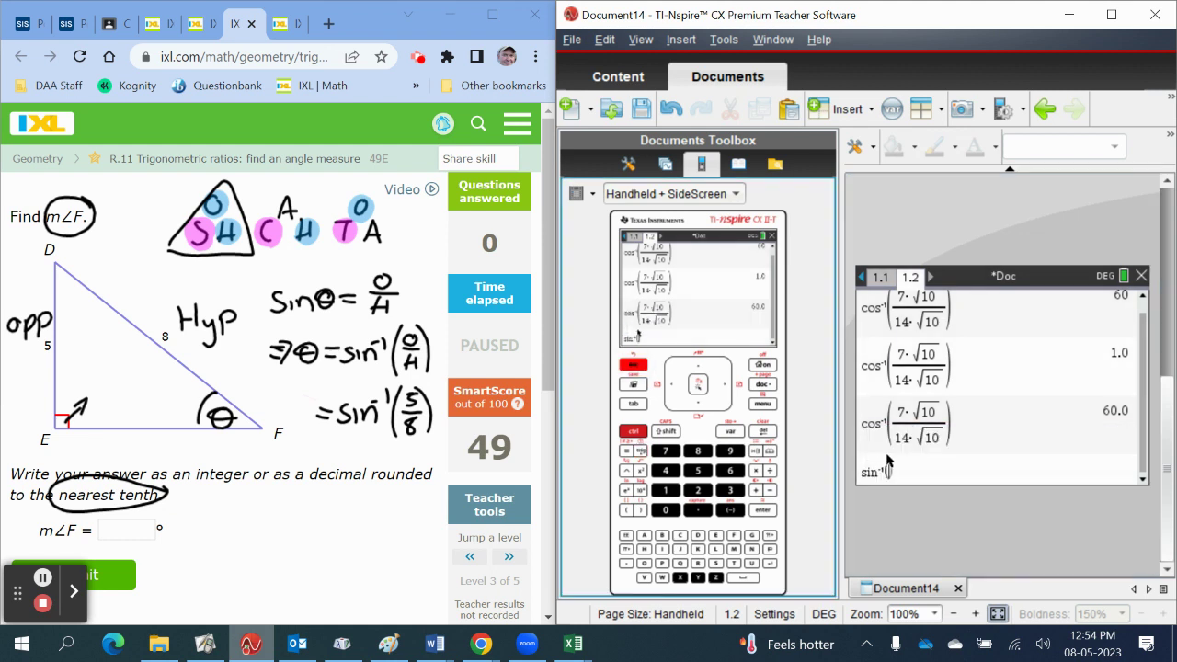
key("ctrl+slash")
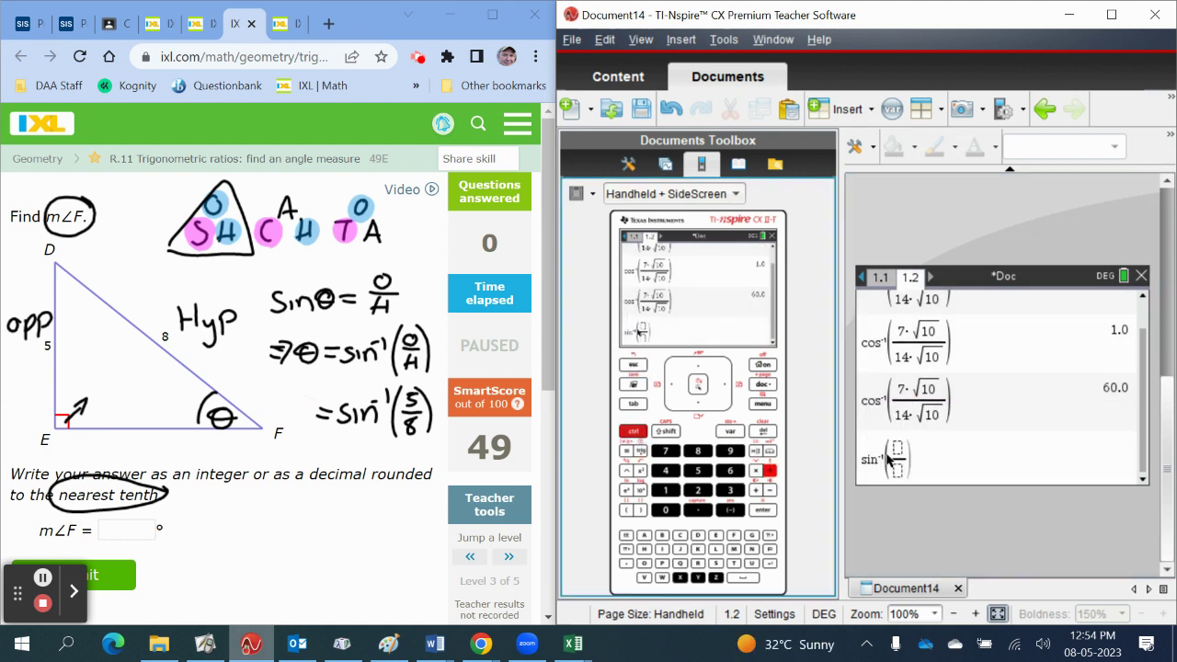
type("5/")
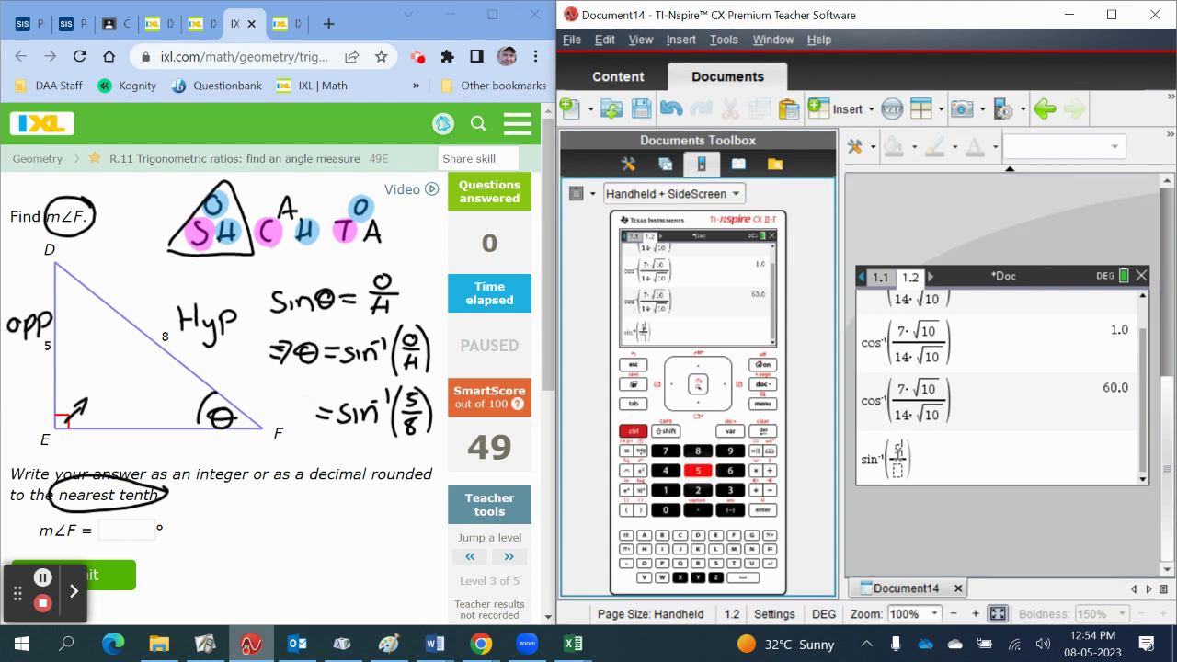
type("8")
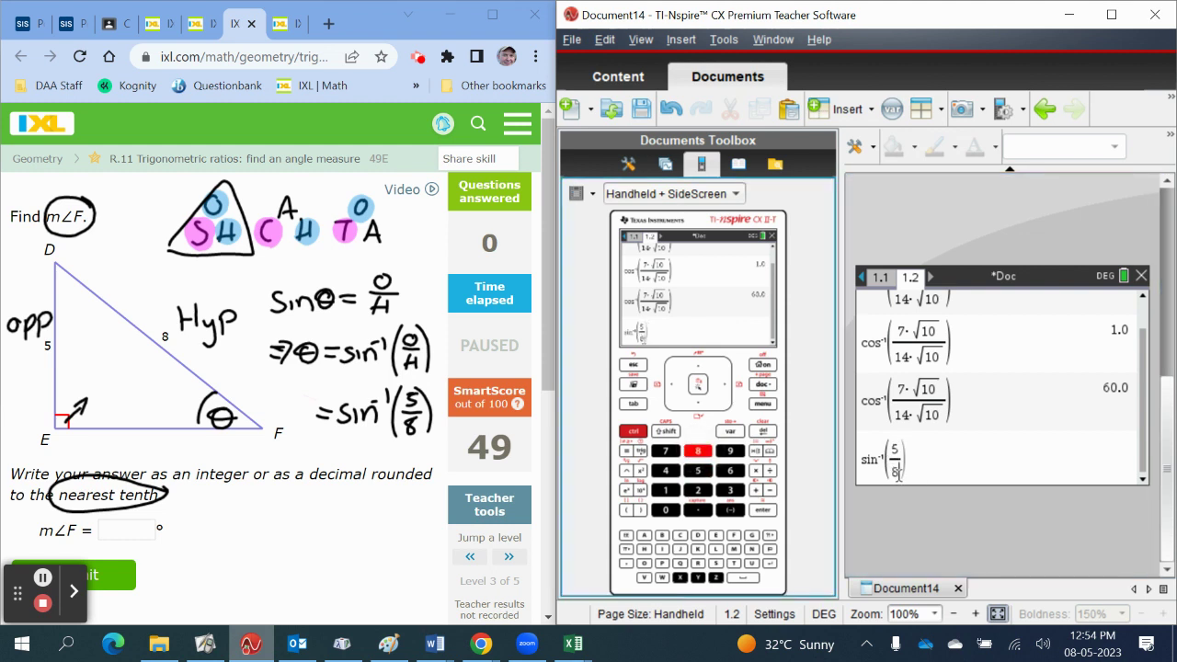
key("Return")
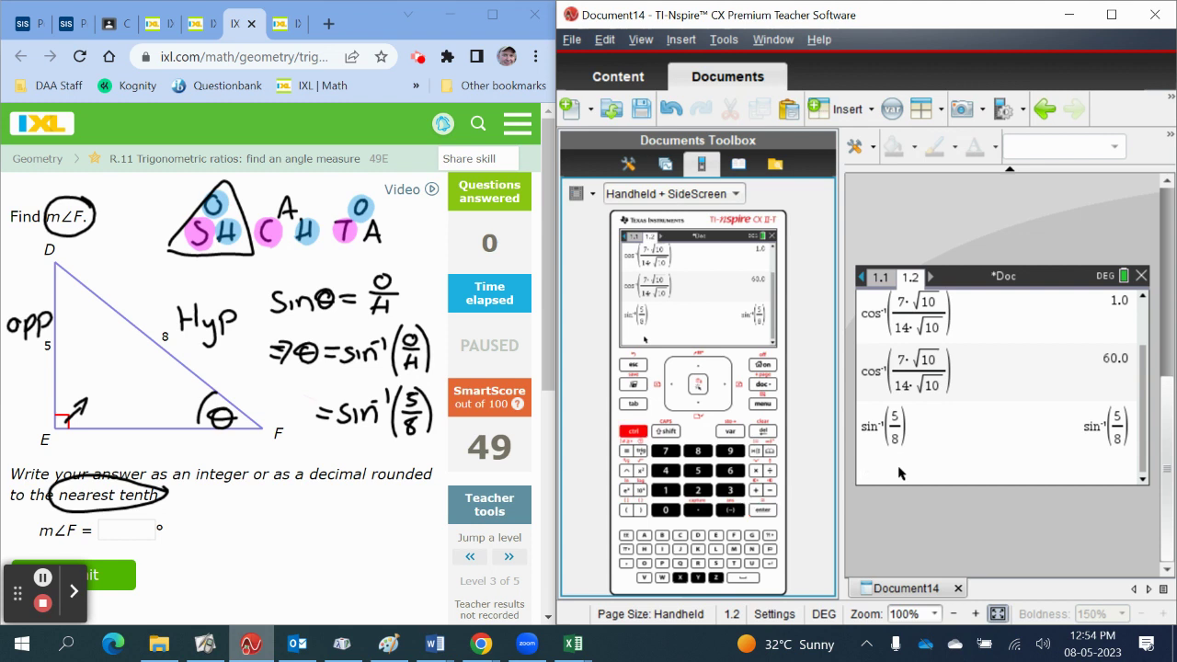
key("ctrl+Return")
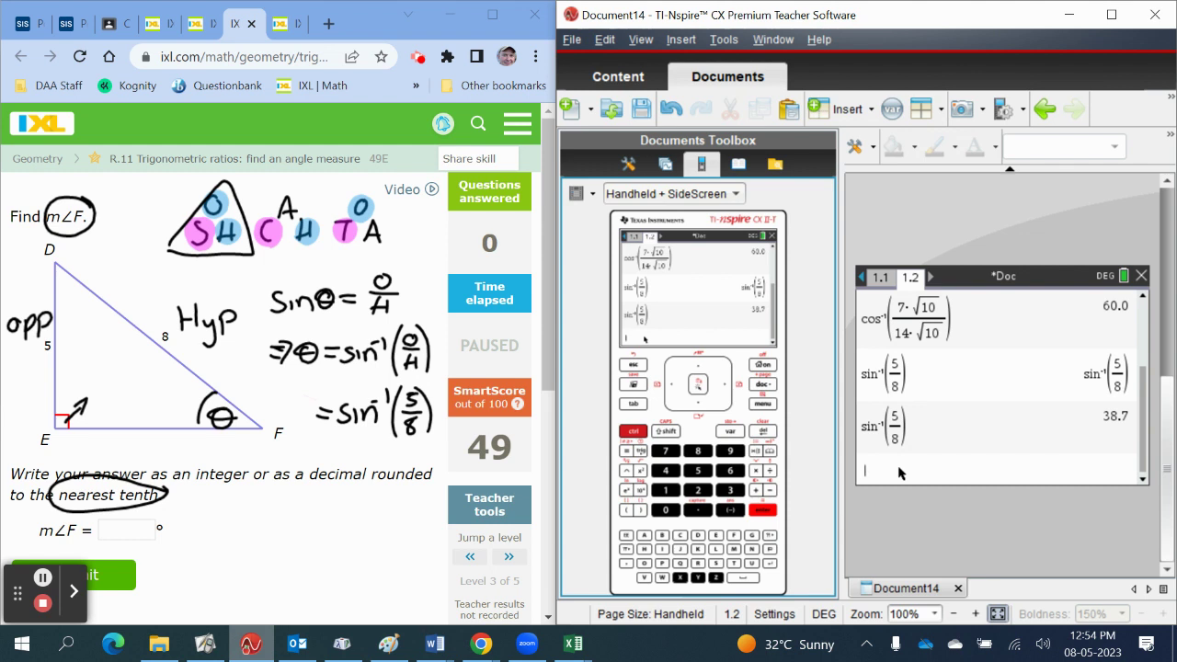
- Switch to the IXL page in Chrome and submit 38.7 as the answer for m∠F
key("alt+Tab")
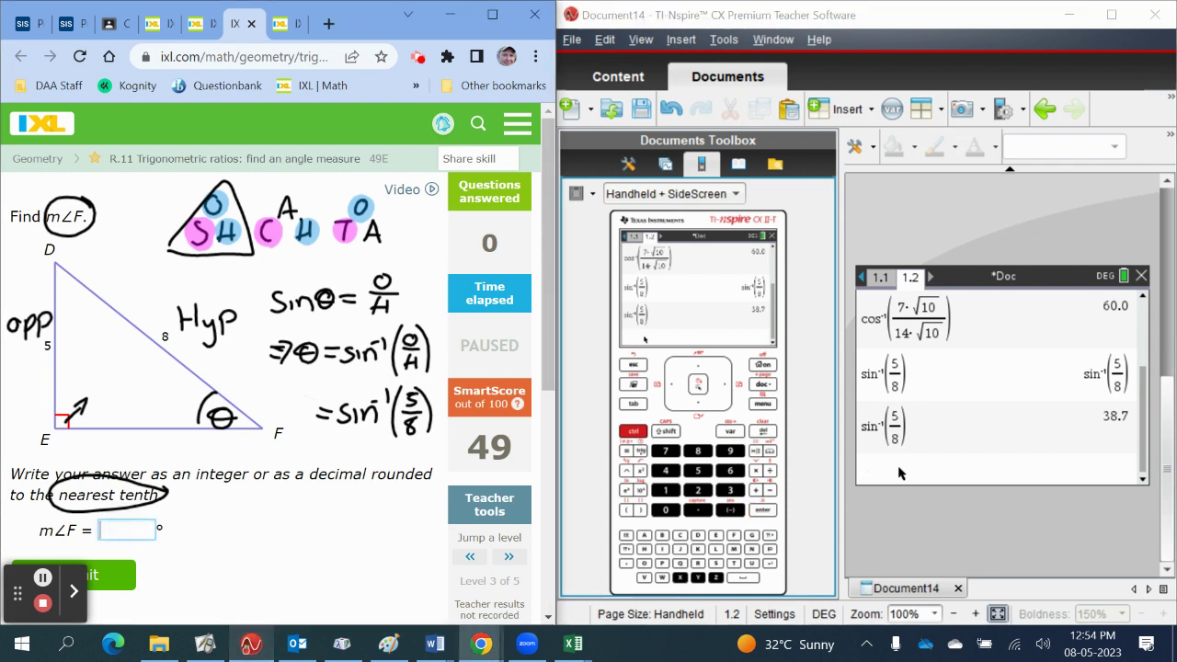
type("38.7")
key("Return")
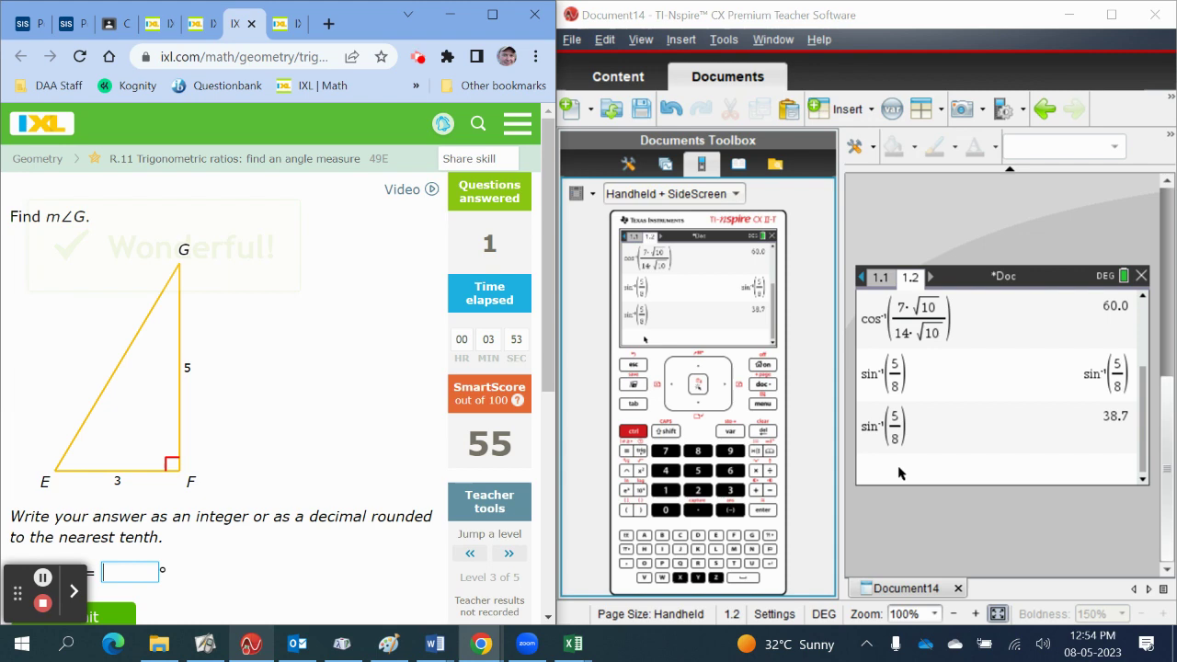
- Bring up the IXL problem asking for m∠S and circle m∠S in the question with the pen
key("ctrl+Tab")
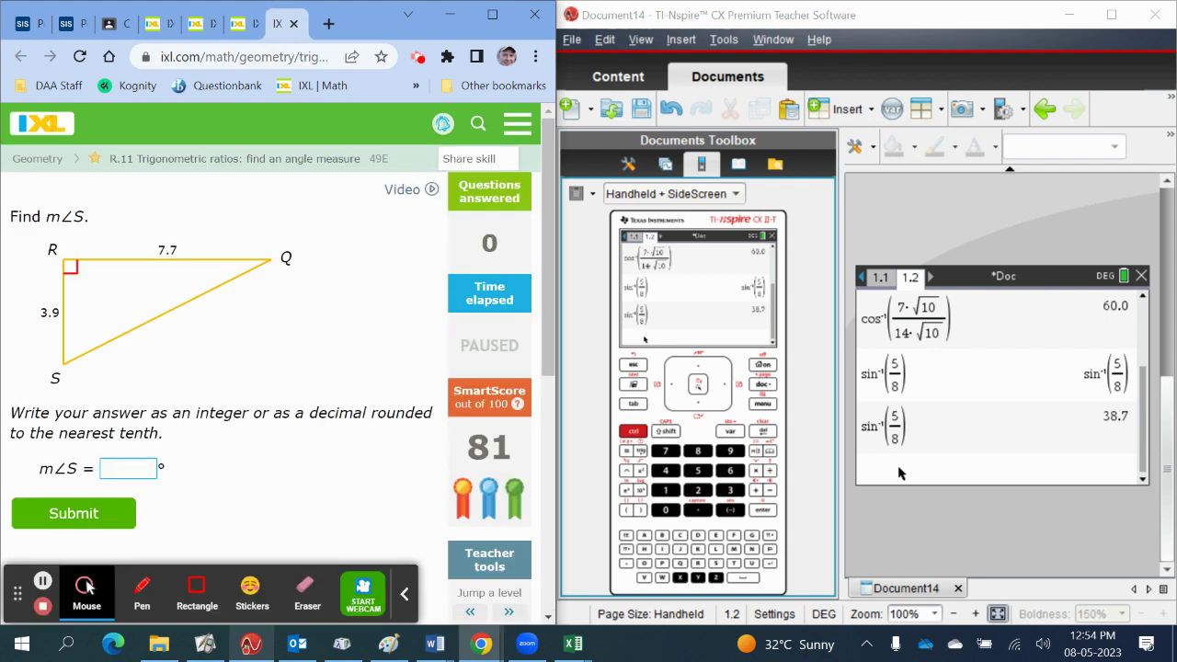
scroll(224, 367, "down", 2)
left_click(405, 594)
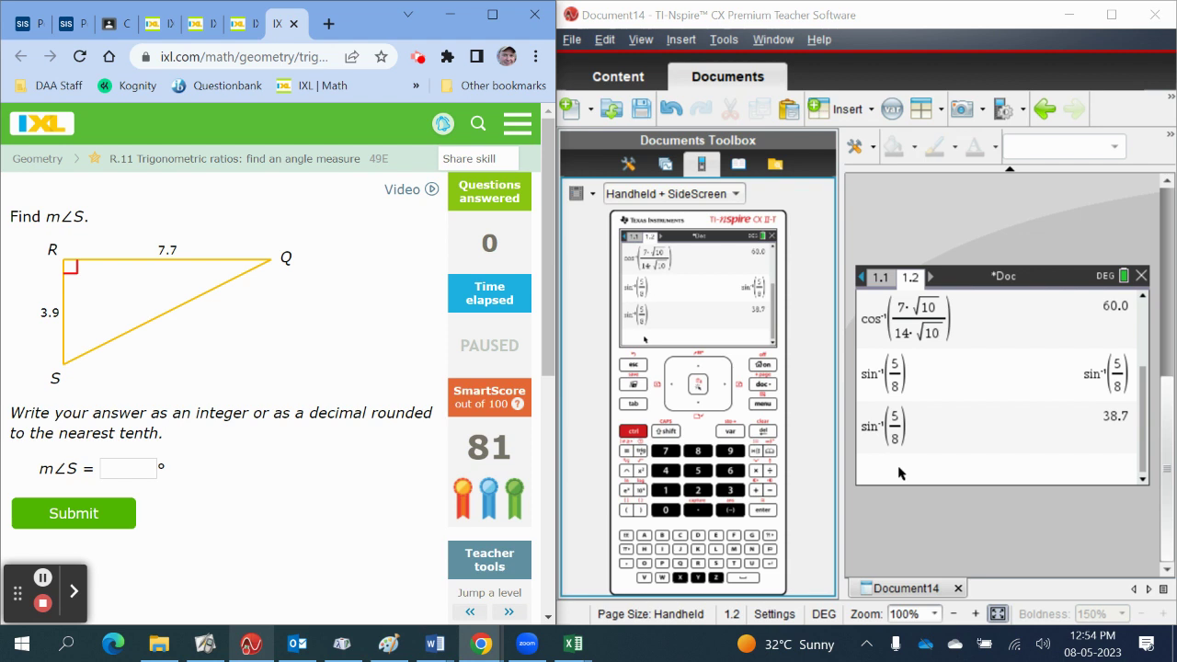
mouse_move(89, 208)
left_mouse_down()
mouse_move(82, 233)
mouse_move(89, 203)
left_mouse_up()
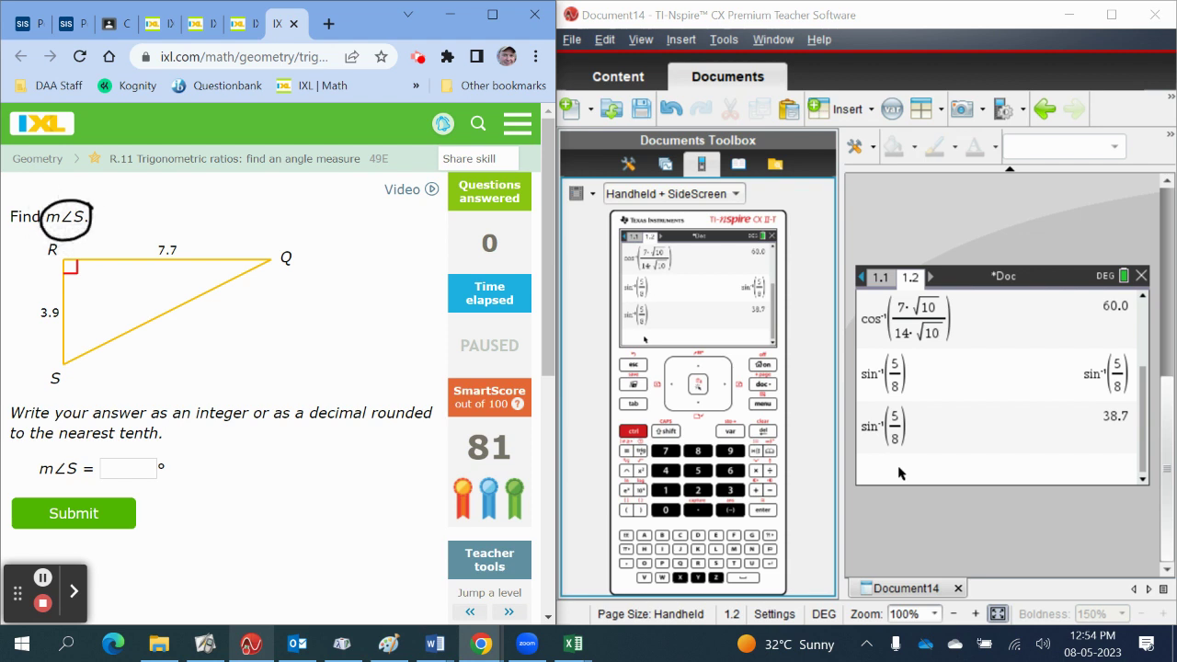
- Mark angle S as θ and handwrite Opp beside the 7.7 side and Adj beside the 3.9 side
left_click_drag(79, 334, 93, 343)
left_click_drag(156, 219, 186, 236)
left_click_drag(184, 218, 191, 223)
mouse_move(16, 301)
left_mouse_down()
mouse_move(28, 292)
mouse_move(47, 304)
left_mouse_up()
left_click(36, 295)
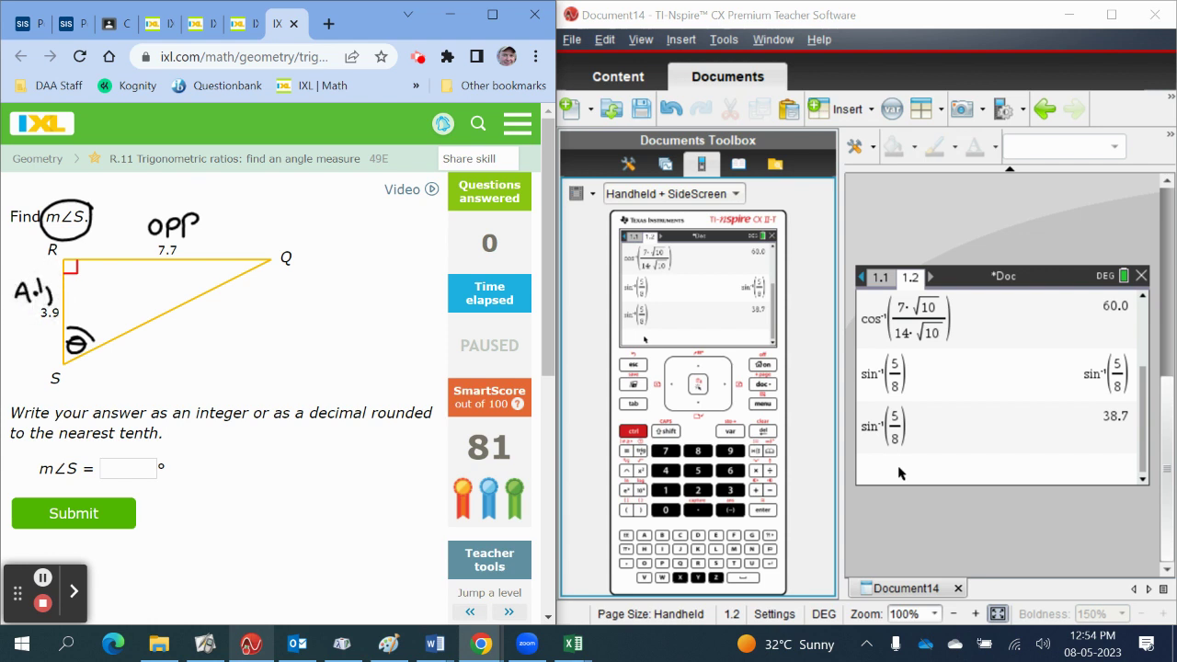
- Handwrite the SOH CAH TOA mnemonic above the triangle, with O, A and O raised over their letter pairs
mouse_move(242, 181)
left_mouse_down()
mouse_move(229, 202)
mouse_move(251, 162)
mouse_move(259, 200)
mouse_move(271, 198)
left_mouse_up()
mouse_move(261, 190)
left_mouse_down()
mouse_move(299, 197)
mouse_move(321, 180)
left_mouse_up()
left_click_drag(308, 172, 335, 198)
left_click_drag(324, 189, 355, 196)
left_click(402, 189)
mouse_move(348, 180)
left_mouse_down()
mouse_move(377, 157)
mouse_move(393, 188)
left_mouse_up()
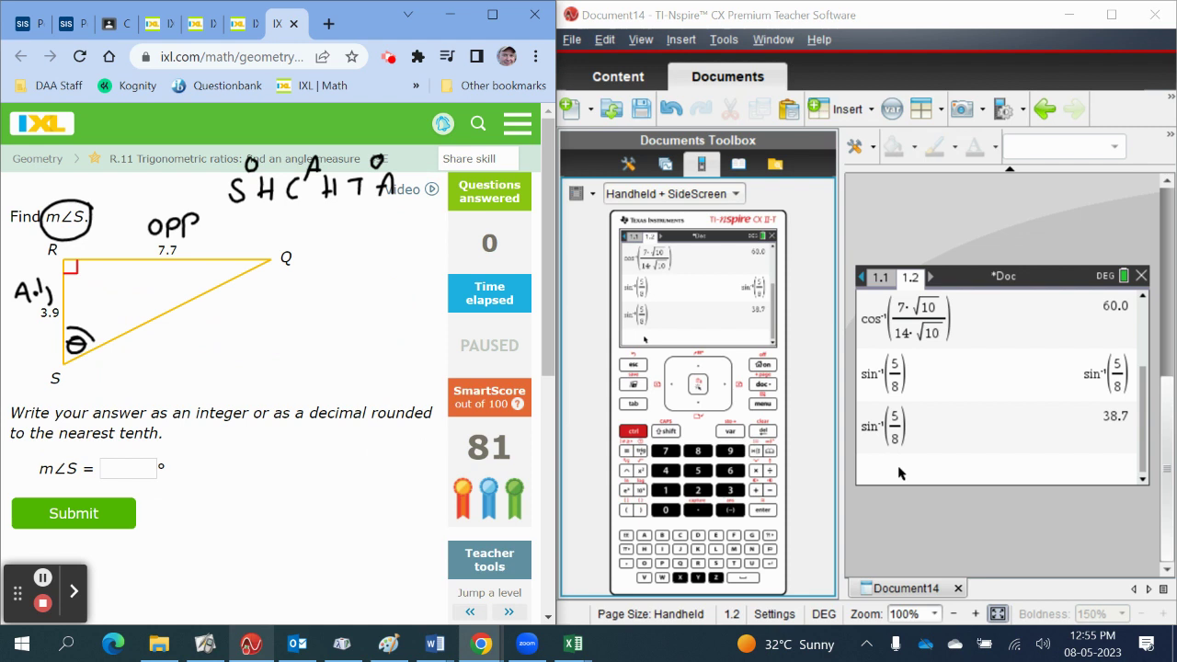
- Highlight both O's, the raised A and the T of the mnemonic in blue
scroll(278, 362, "down", 3)
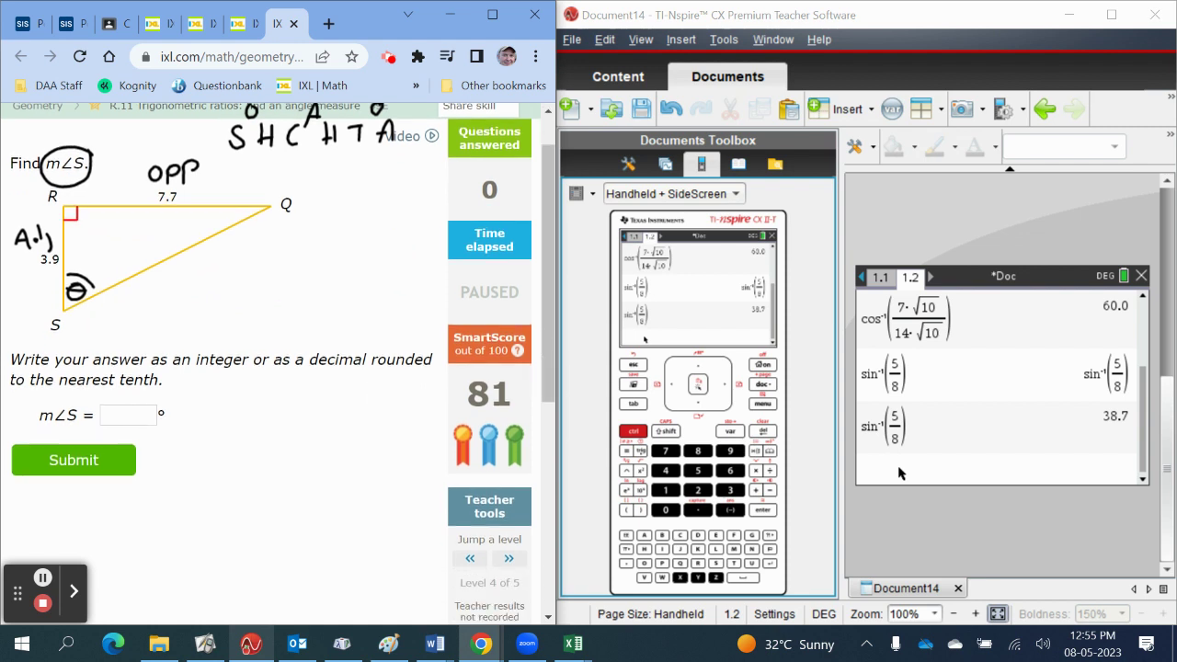
scroll(278, 362, "up", 3)
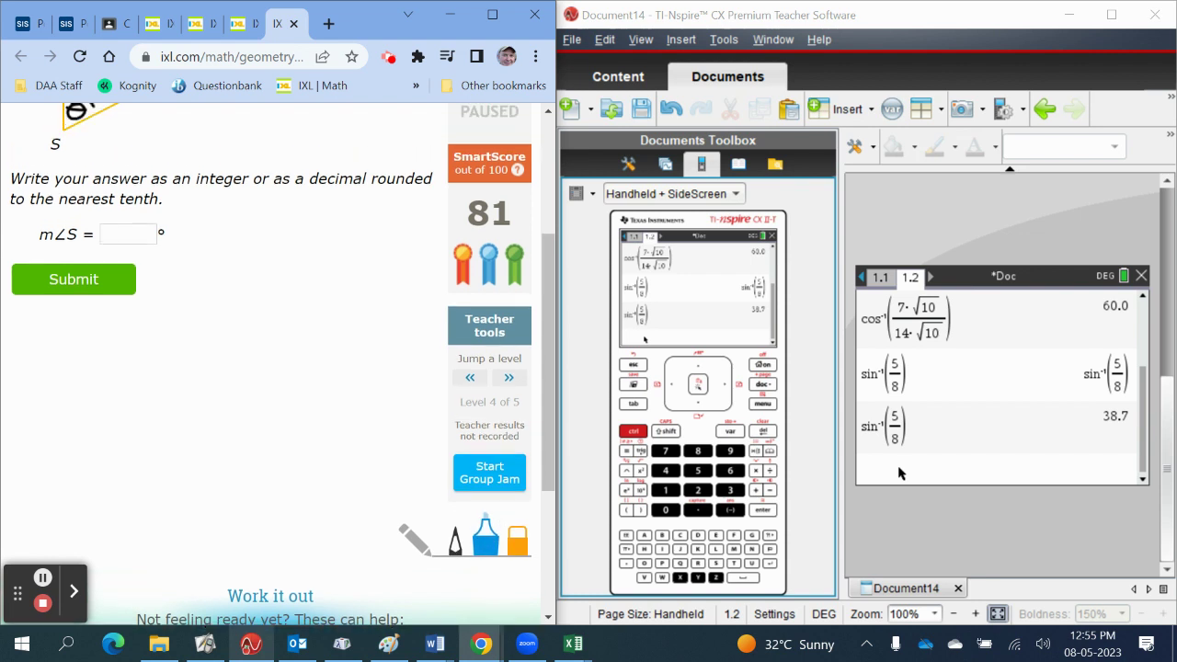
left_click(253, 165)
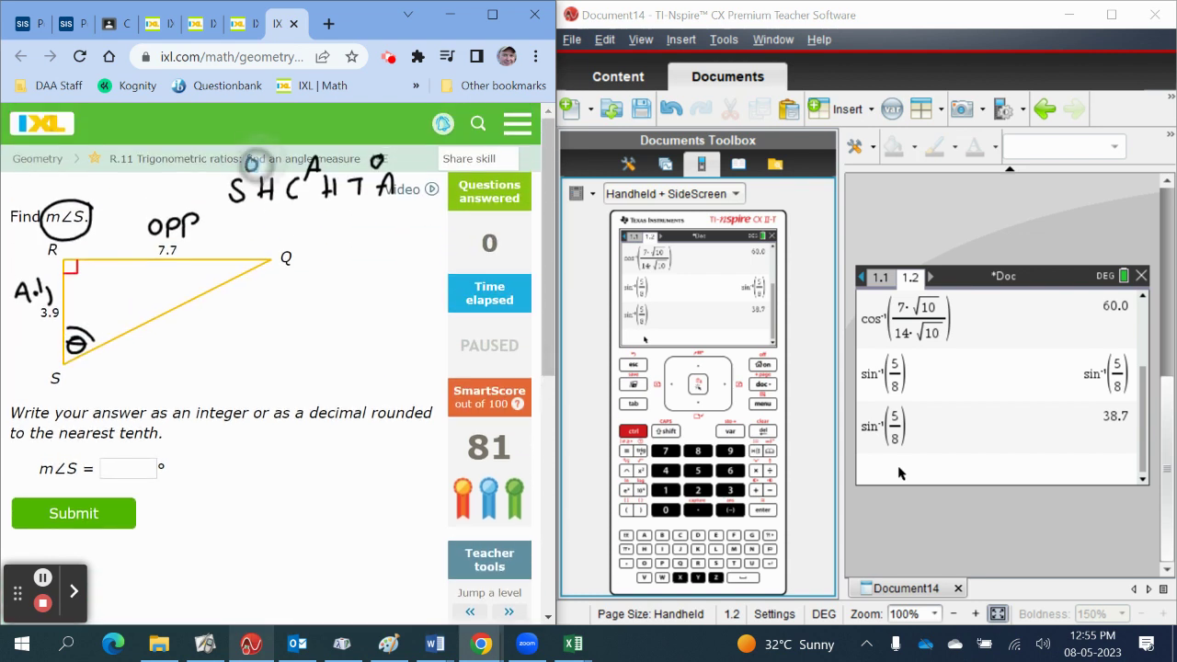
left_click(374, 167)
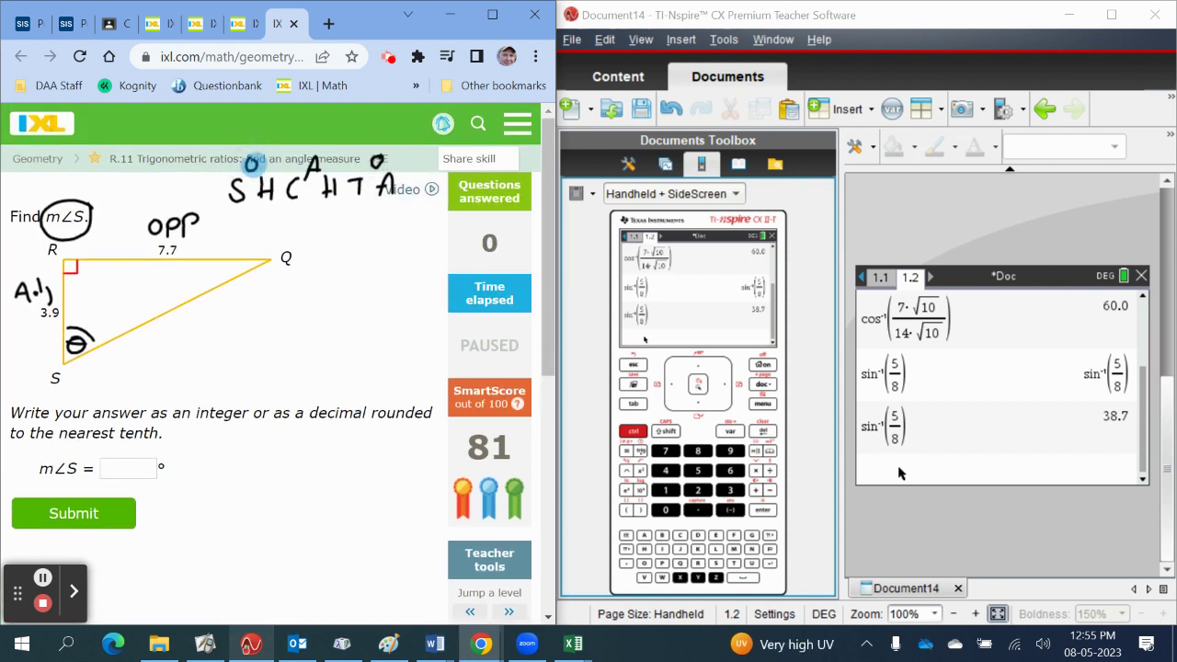
right_click(377, 162)
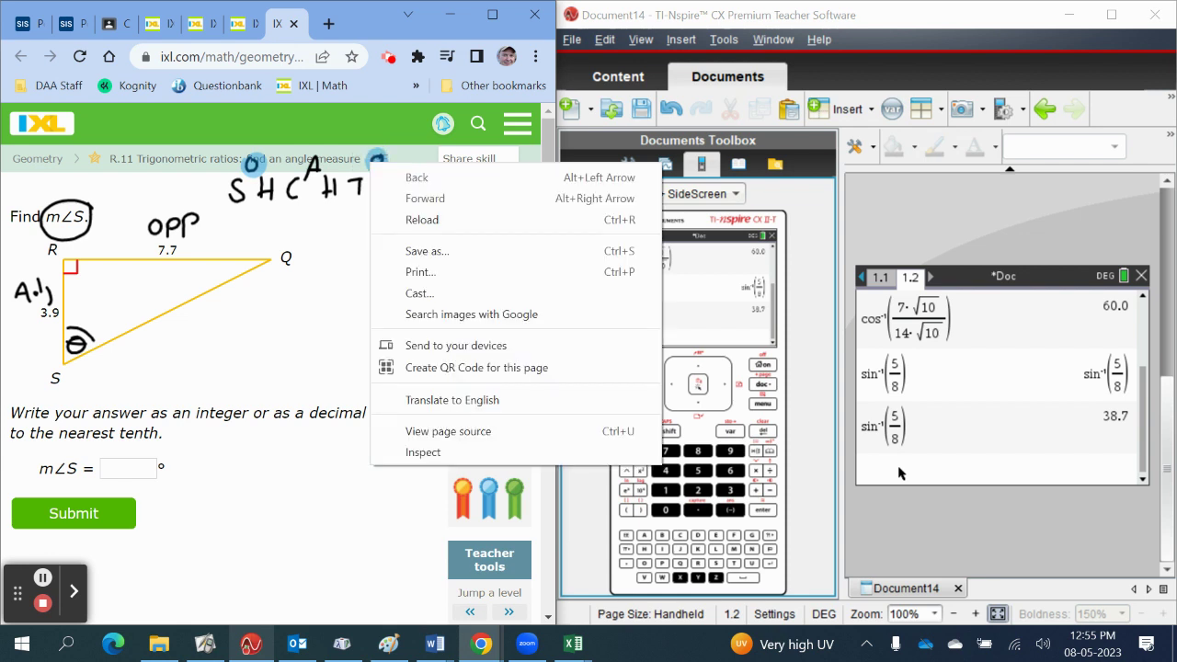
left_click(313, 165)
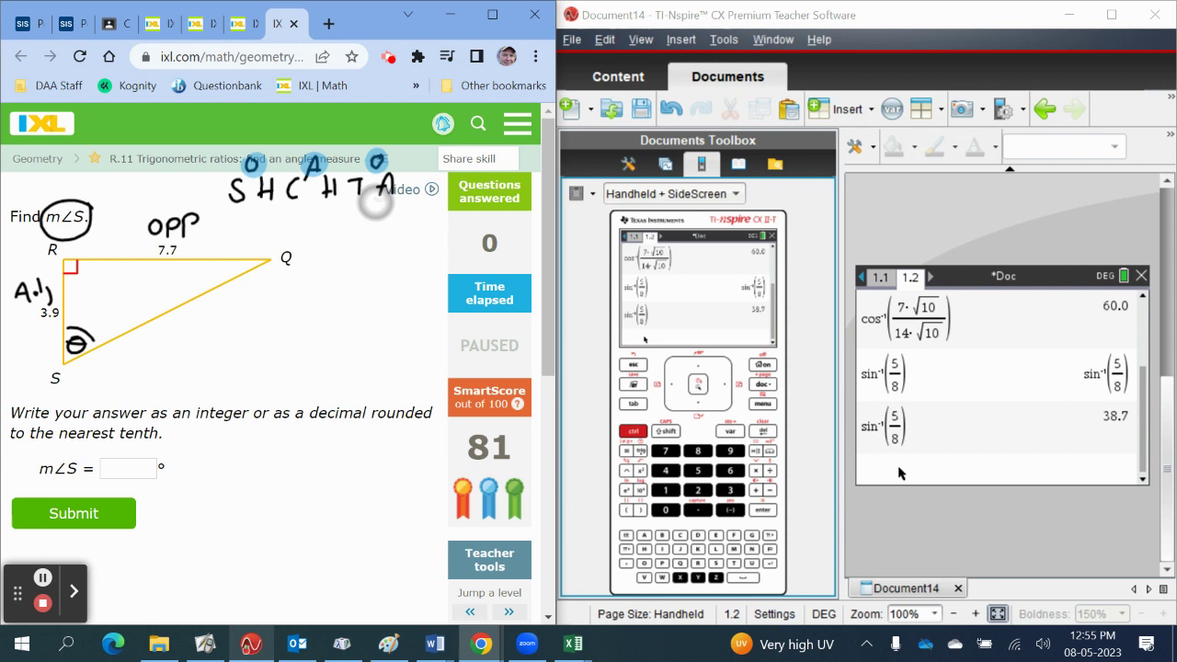
mouse_move(379, 177)
left_mouse_down()
mouse_move(384, 211)
mouse_move(362, 210)
left_mouse_up()
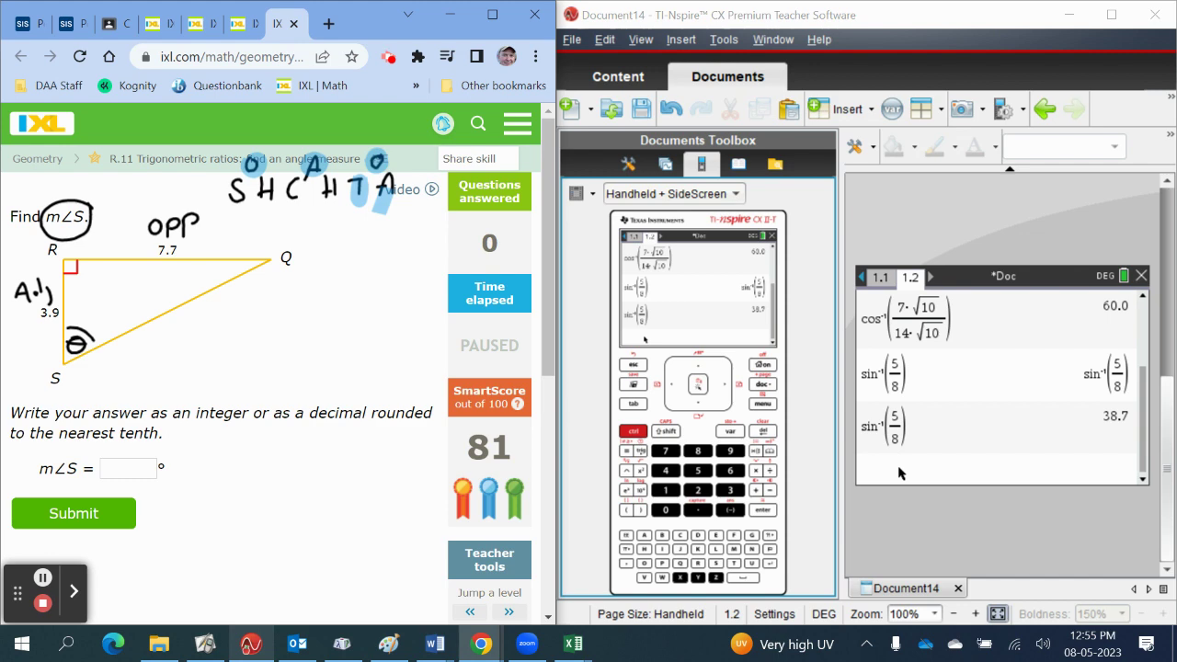
- Highlight the last A, the C and the S of the mnemonic in pink
scroll(272, 364, "down", 3)
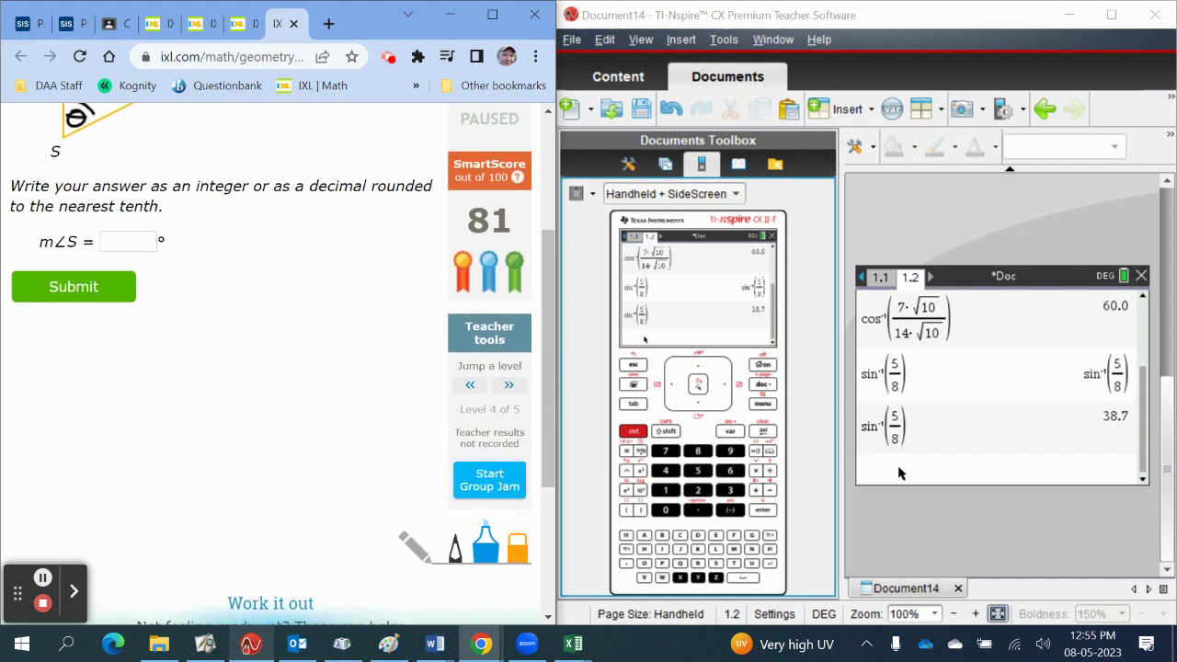
scroll(272, 364, "up", 2)
scroll(272, 364, "up", 1)
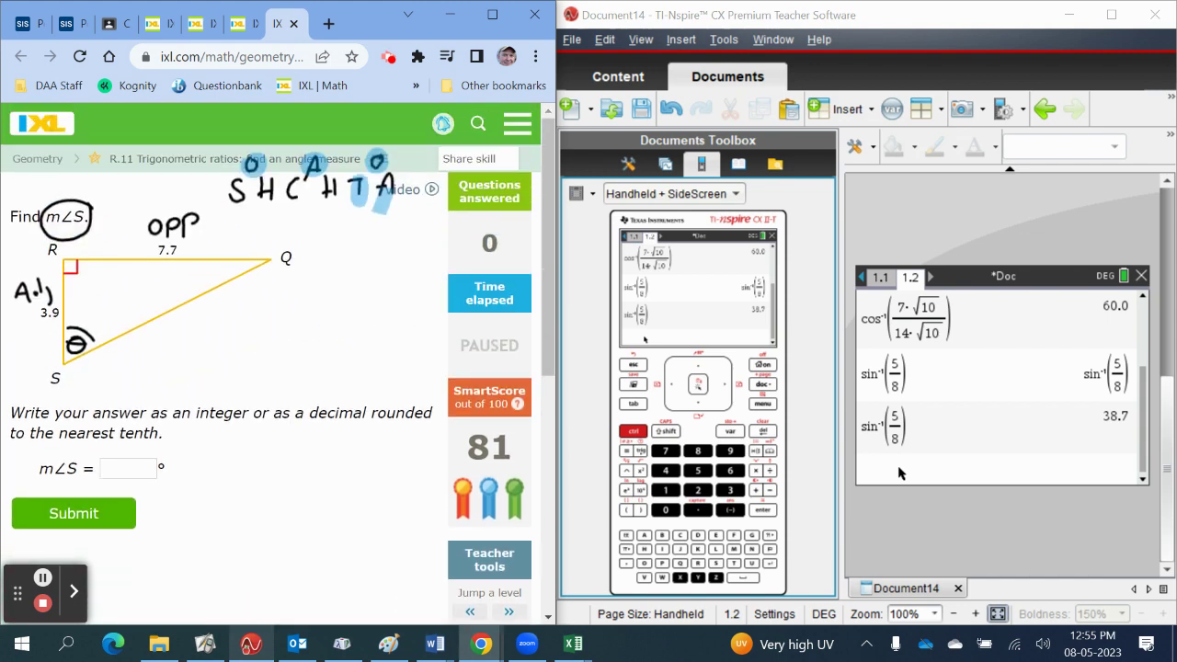
left_click_drag(387, 186, 383, 213)
left_click_drag(293, 176, 294, 204)
left_click_drag(236, 179, 237, 207)
- Outline the TOA group with a black triangle and handwrite tan θ = O/A beneath the mnemonic
scroll(276, 367, "down", 3)
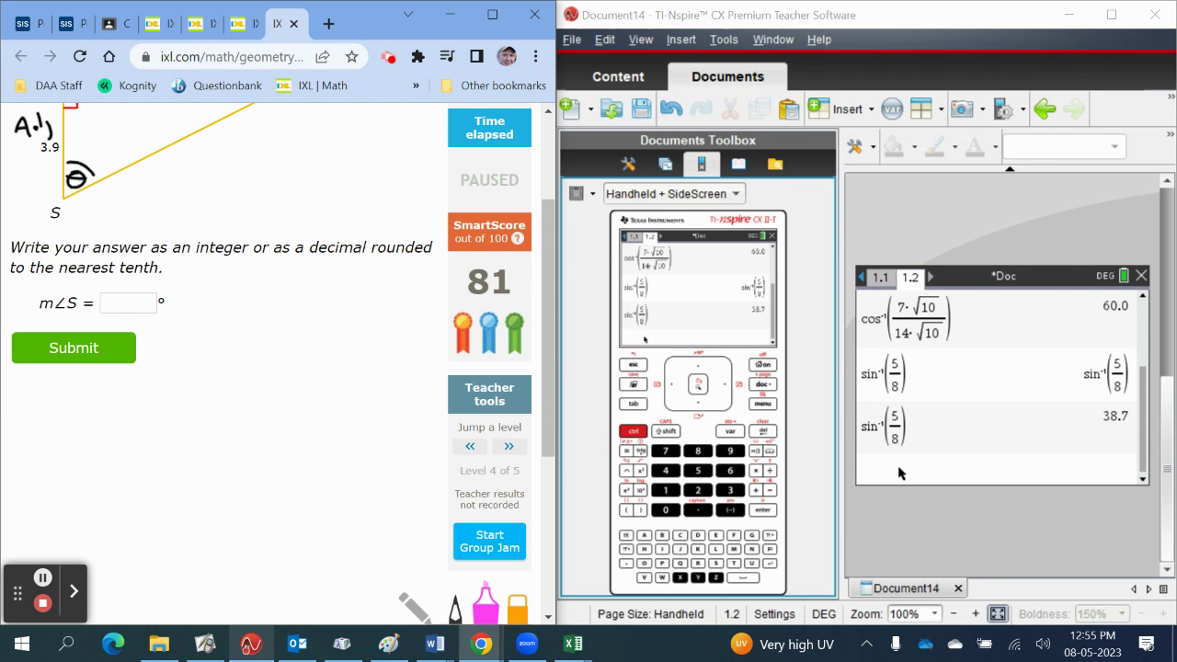
scroll(276, 368, "up", 3)
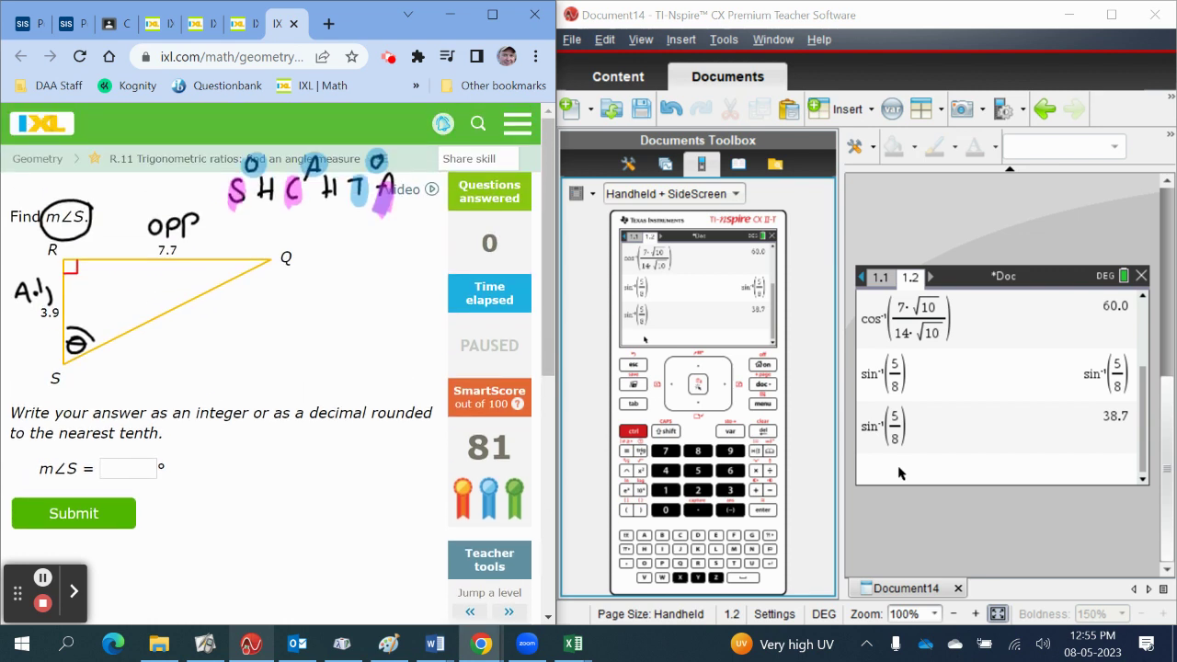
mouse_move(342, 204)
left_mouse_down()
mouse_move(372, 140)
mouse_move(421, 214)
mouse_move(342, 213)
left_mouse_up()
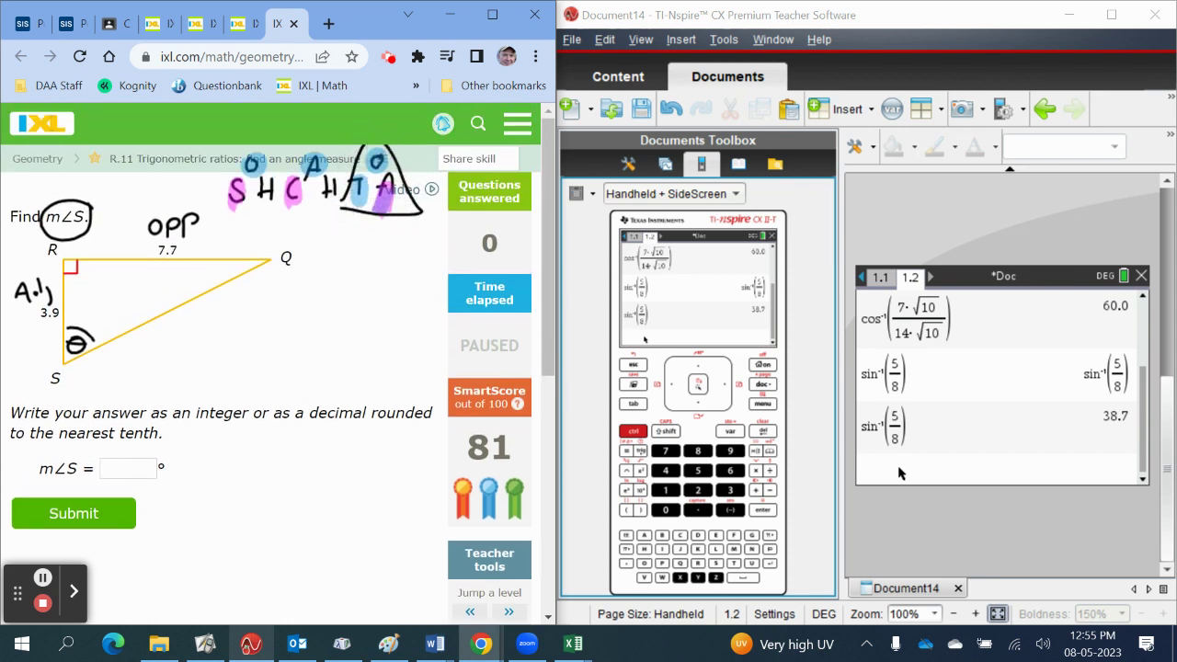
left_click_drag(239, 288, 238, 307)
mouse_move(232, 295)
left_mouse_down()
mouse_move(273, 307)
mouse_move(293, 285)
mouse_move(323, 295)
mouse_move(347, 279)
mouse_move(360, 300)
mouse_move(351, 315)
left_mouse_up()
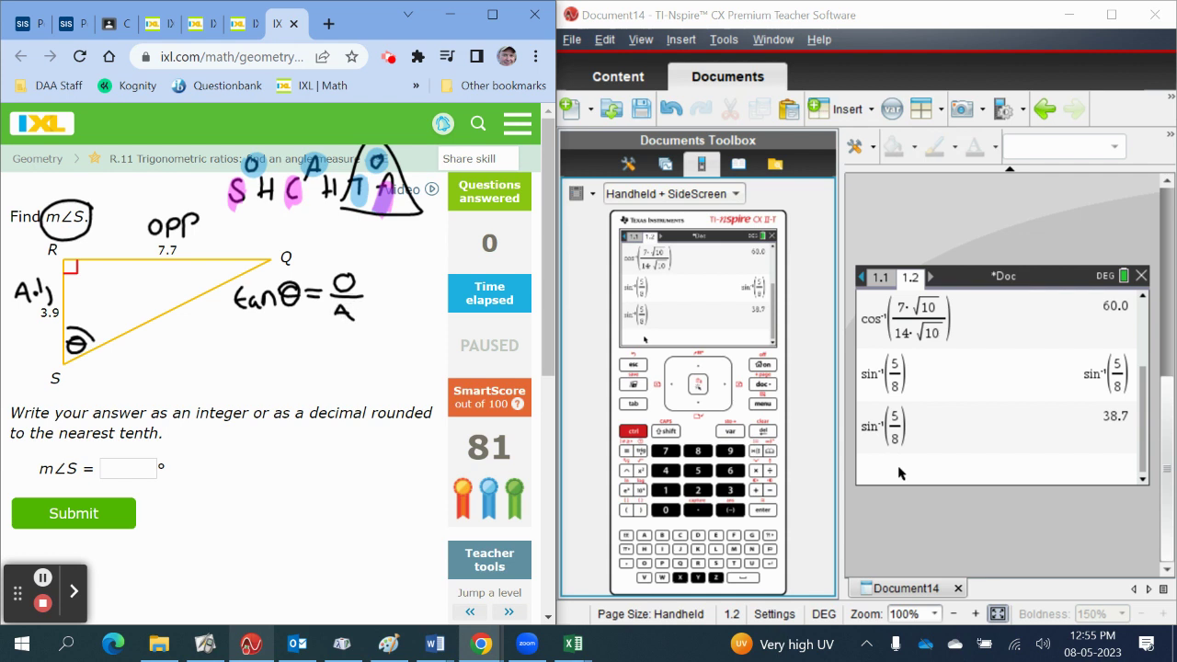
- Handwrite the rearranged formula ⇒ θ = tan⁻¹(O/A) under the tangent ratio
mouse_move(159, 357)
left_mouse_down()
mouse_move(176, 354)
mouse_move(180, 373)
mouse_move(252, 358)
left_mouse_up()
left_click_drag(237, 366, 254, 367)
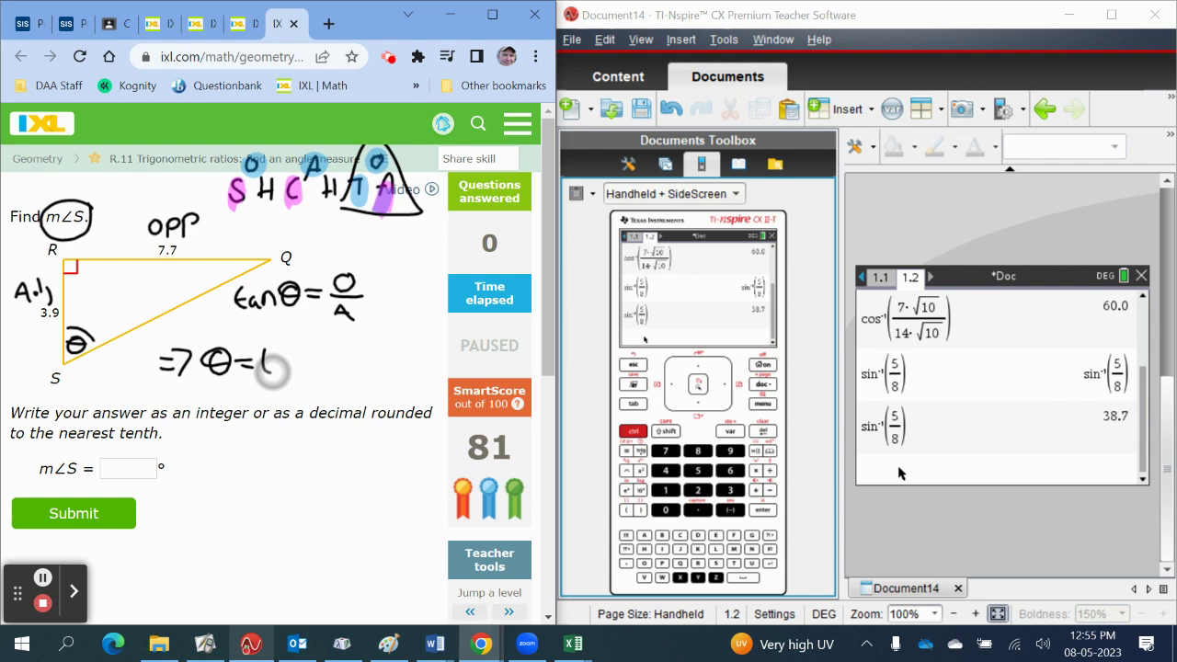
mouse_move(272, 370)
left_mouse_down()
mouse_move(275, 359)
mouse_move(305, 370)
mouse_move(319, 358)
left_mouse_up()
left_click_drag(322, 353, 332, 394)
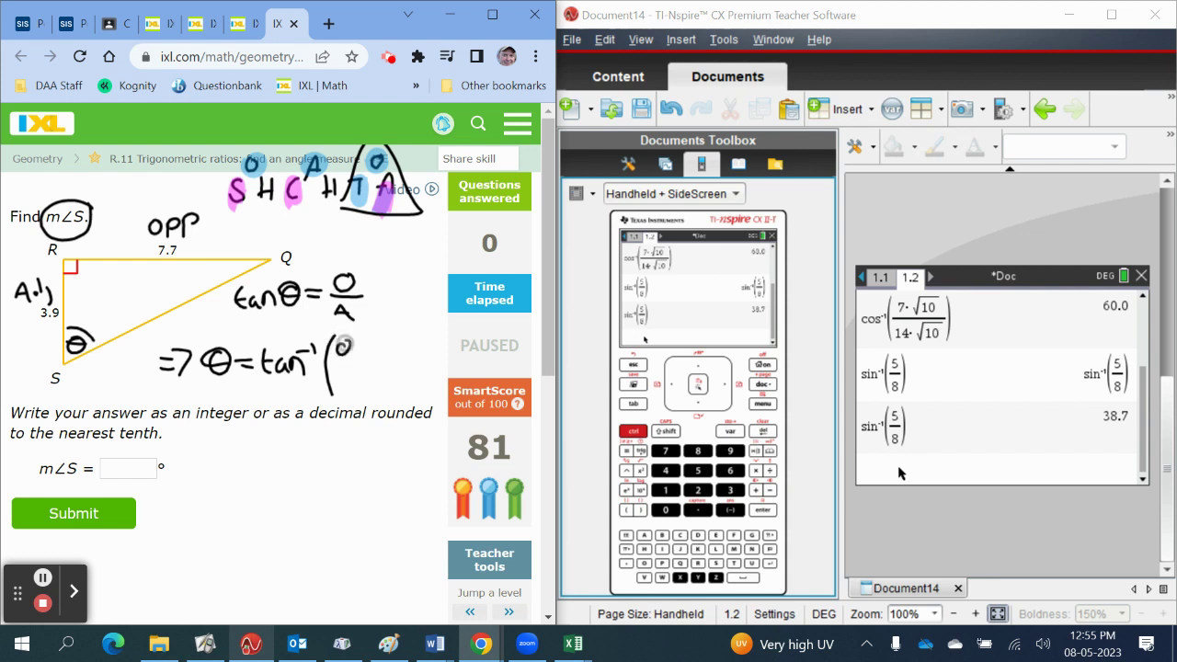
left_click_drag(347, 340, 345, 341)
mouse_move(336, 359)
left_mouse_down()
mouse_move(357, 358)
mouse_move(362, 397)
left_mouse_up()
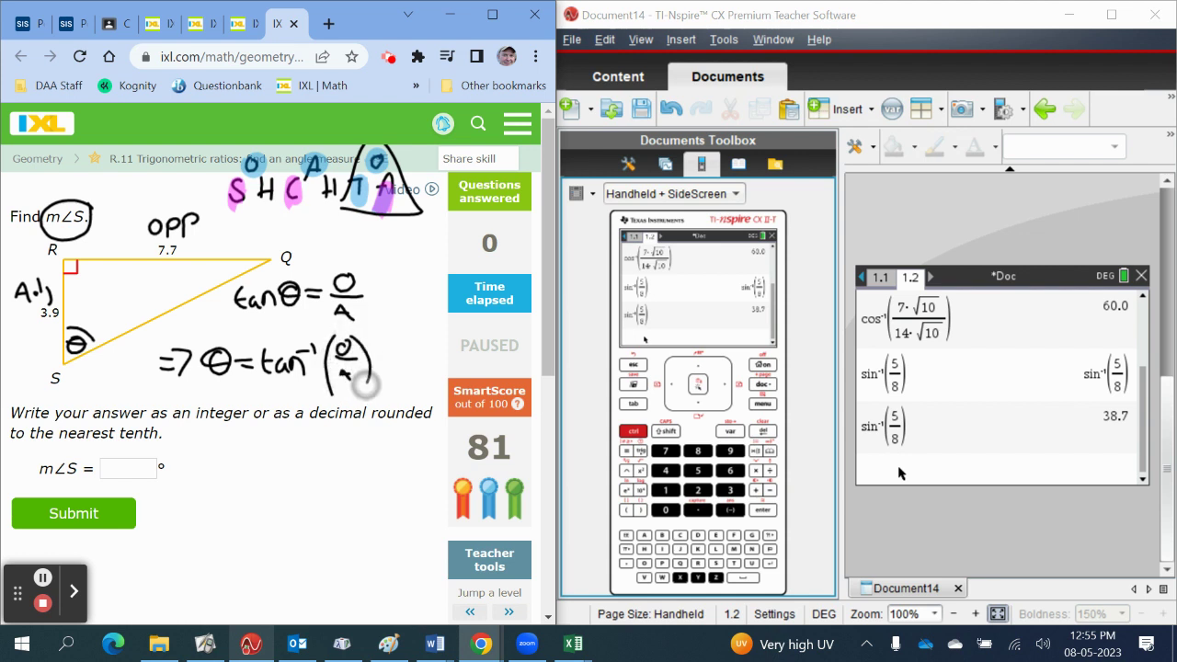
- Handwrite the substituted line = tan⁻¹(7.7/3.9) beneath the rearranged formula
left_click_drag(241, 448, 256, 447)
mouse_move(241, 458)
left_mouse_down()
mouse_move(275, 462)
mouse_move(277, 442)
mouse_move(315, 457)
mouse_move(323, 441)
left_mouse_up()
left_click_drag(327, 432, 340, 480)
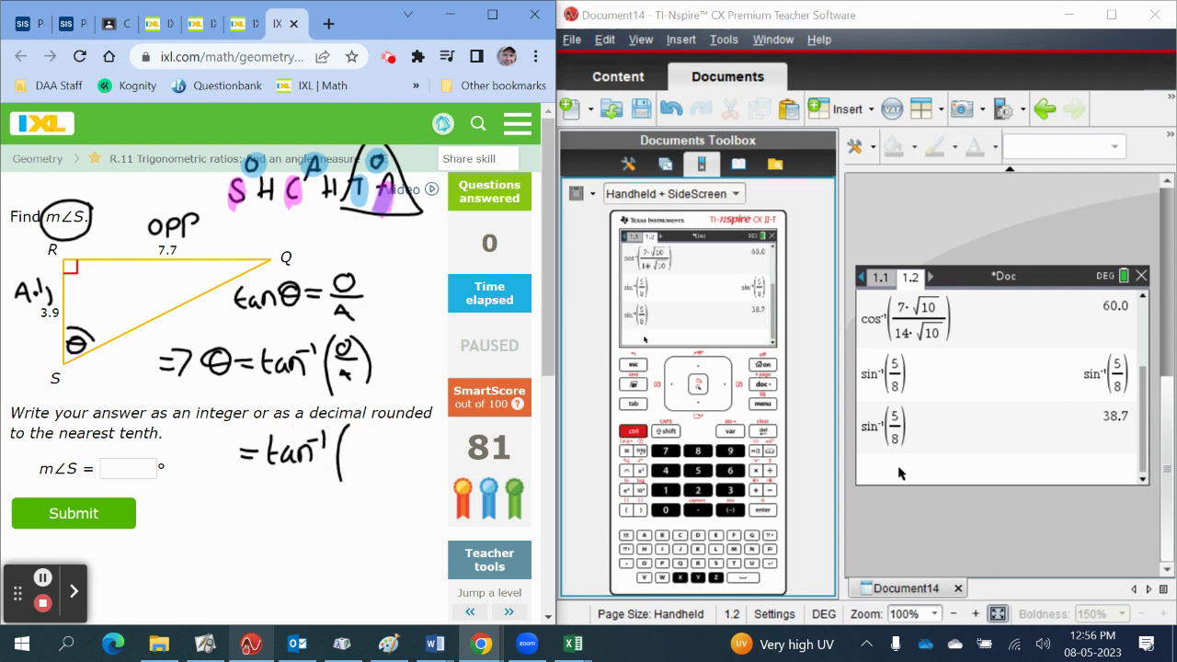
left_click_drag(351, 437, 354, 452)
mouse_move(366, 437)
left_mouse_down()
mouse_move(369, 454)
mouse_move(390, 457)
left_mouse_up()
left_click(368, 452)
mouse_move(349, 467)
left_mouse_down()
mouse_move(352, 483)
mouse_move(375, 484)
left_mouse_up()
left_click(365, 484)
left_click_drag(387, 440, 389, 479)
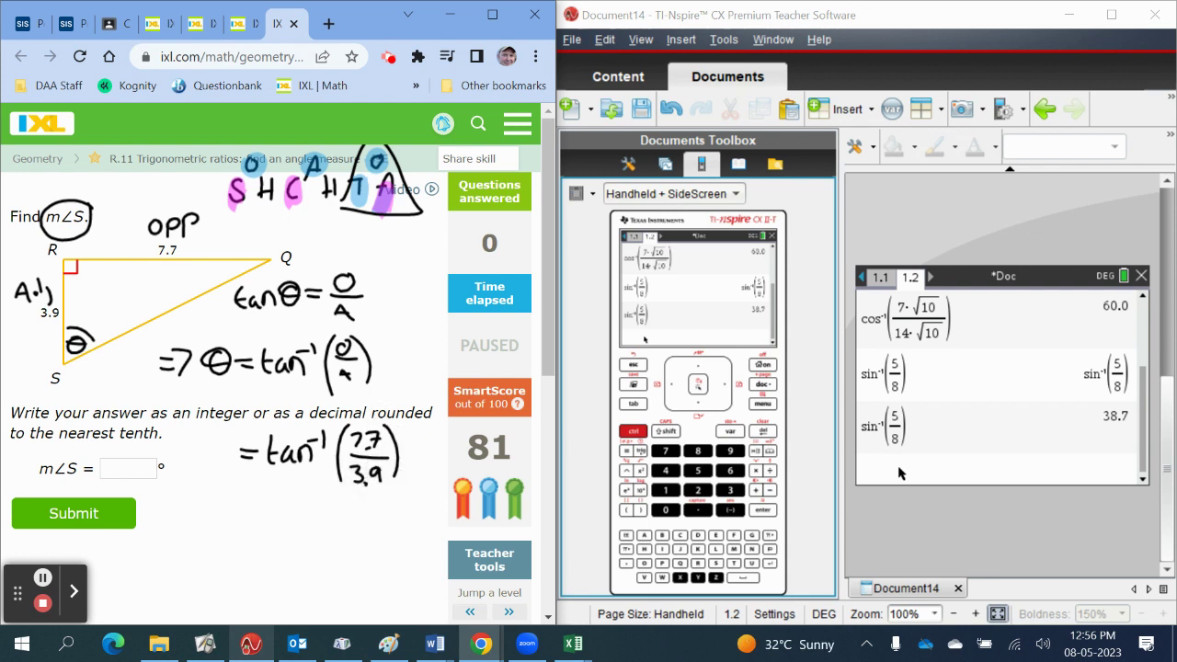
- In the TI-Nspire calculator, start an inverse tangent expression with an empty fraction template inside its brackets
left_click(640, 451)
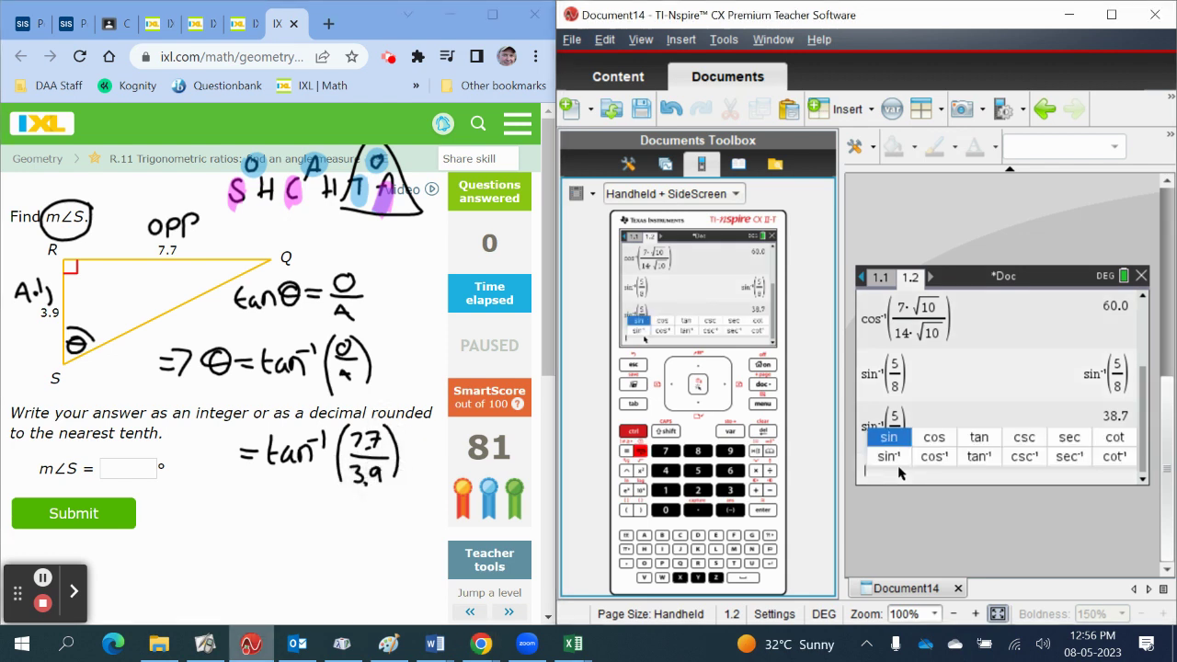
left_click(979, 456)
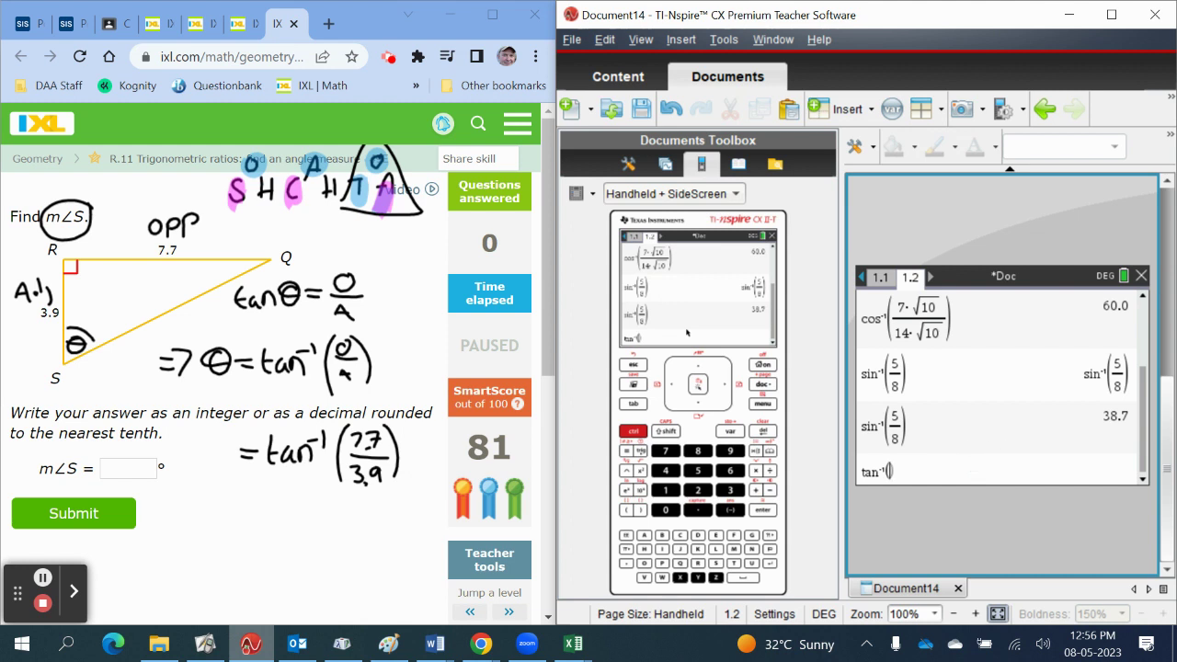
key("ctrl+slash")
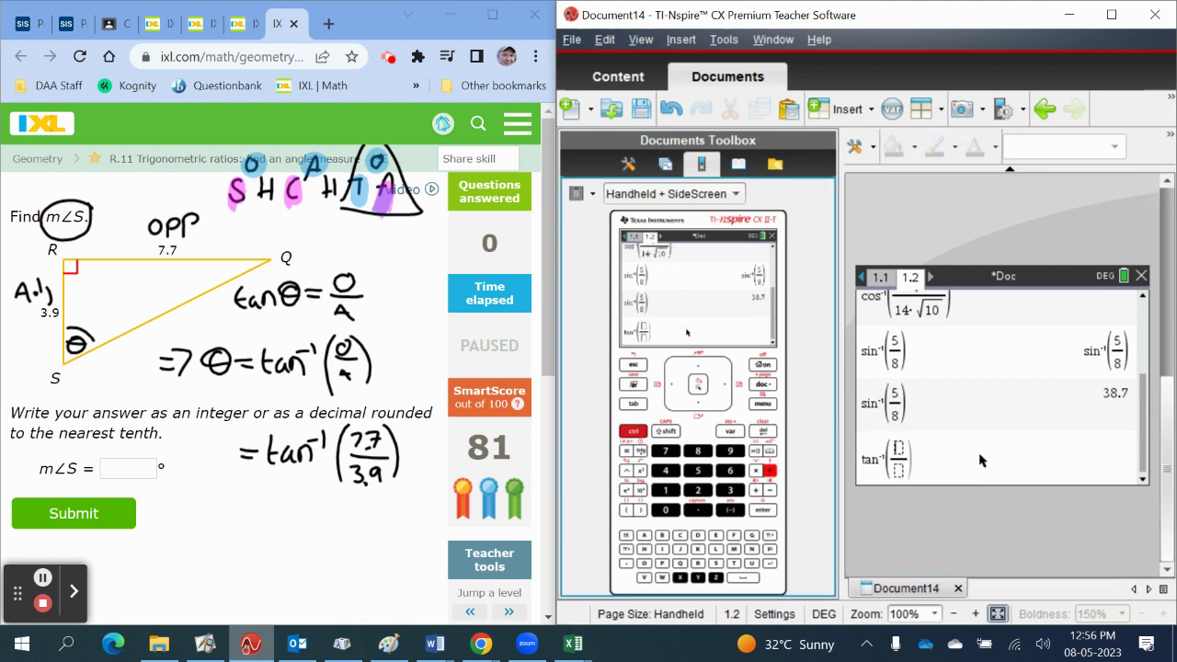
key("ctrl+7")
type(".7")
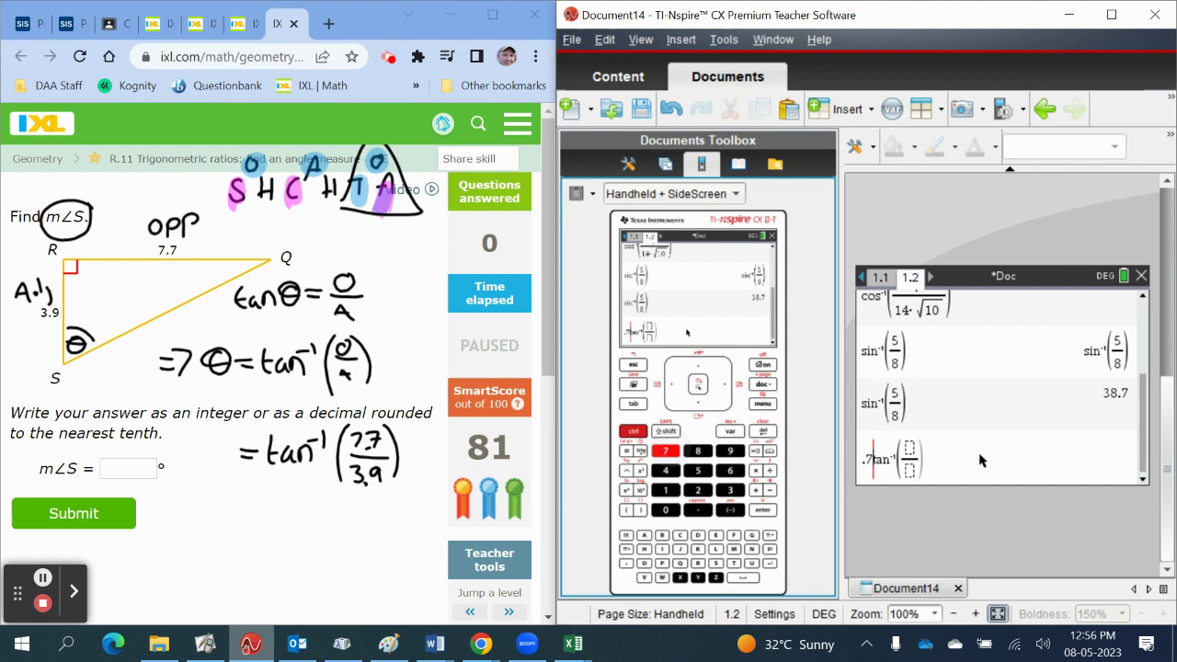
key("BackSpace")
key("BackSpace")
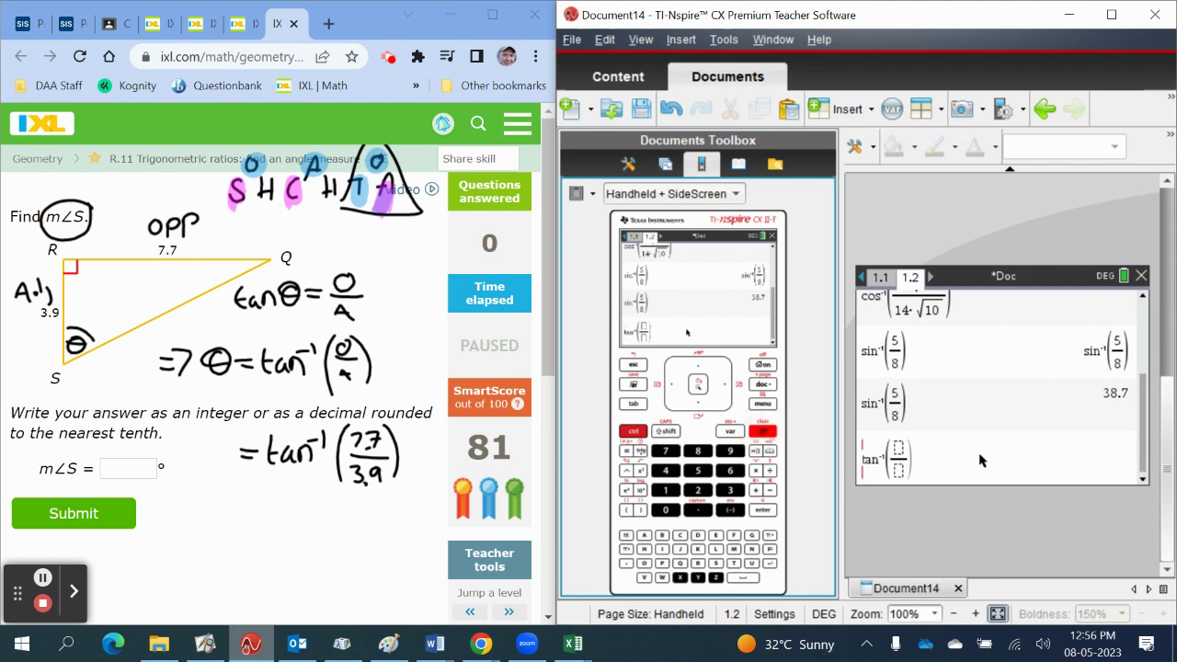
- Fill the fraction inside the inverse tangent with 7.7 over 3.9 and evaluate the expression
key("Right")
type("7.7")
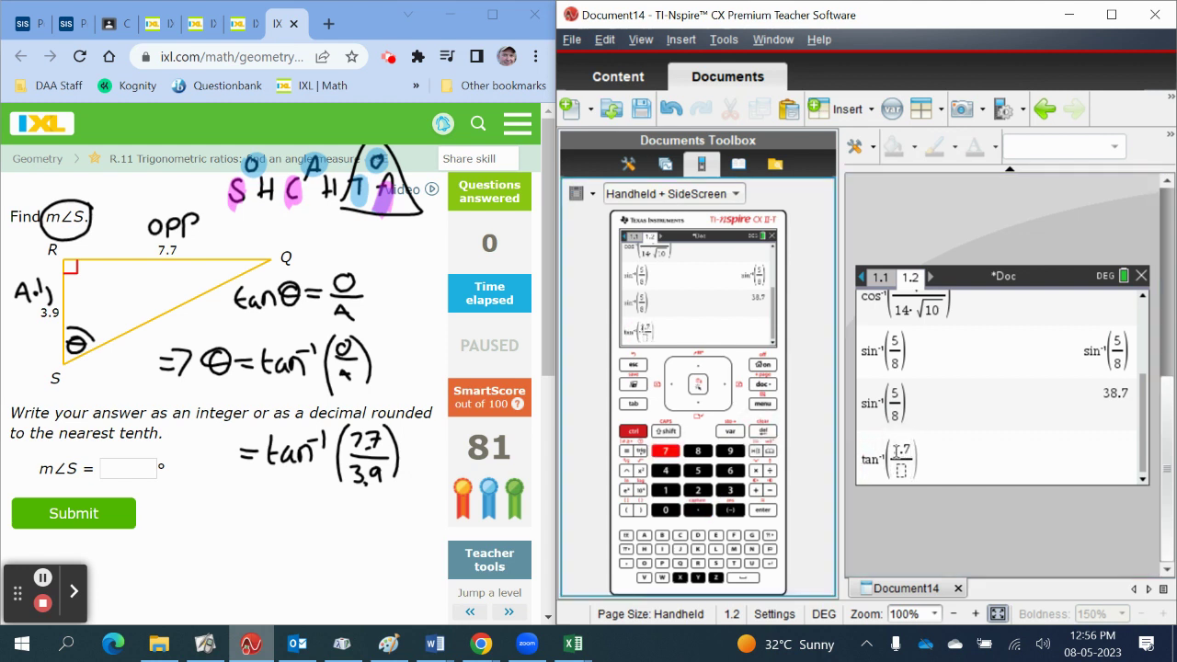
key("Down")
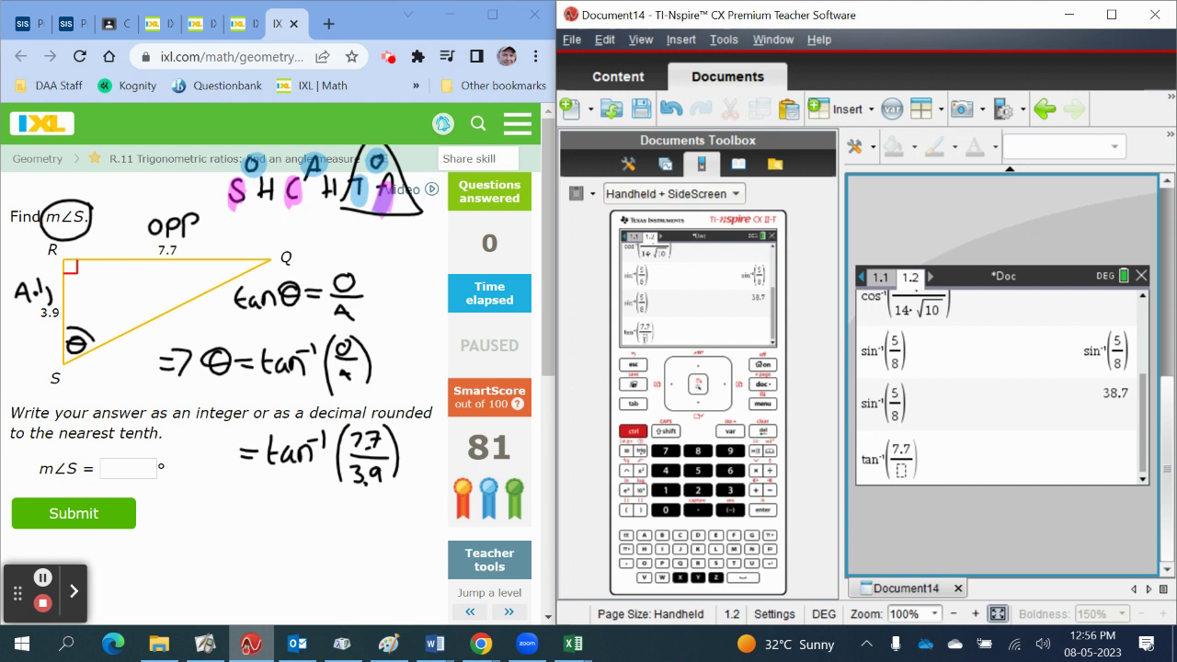
type("3.9")
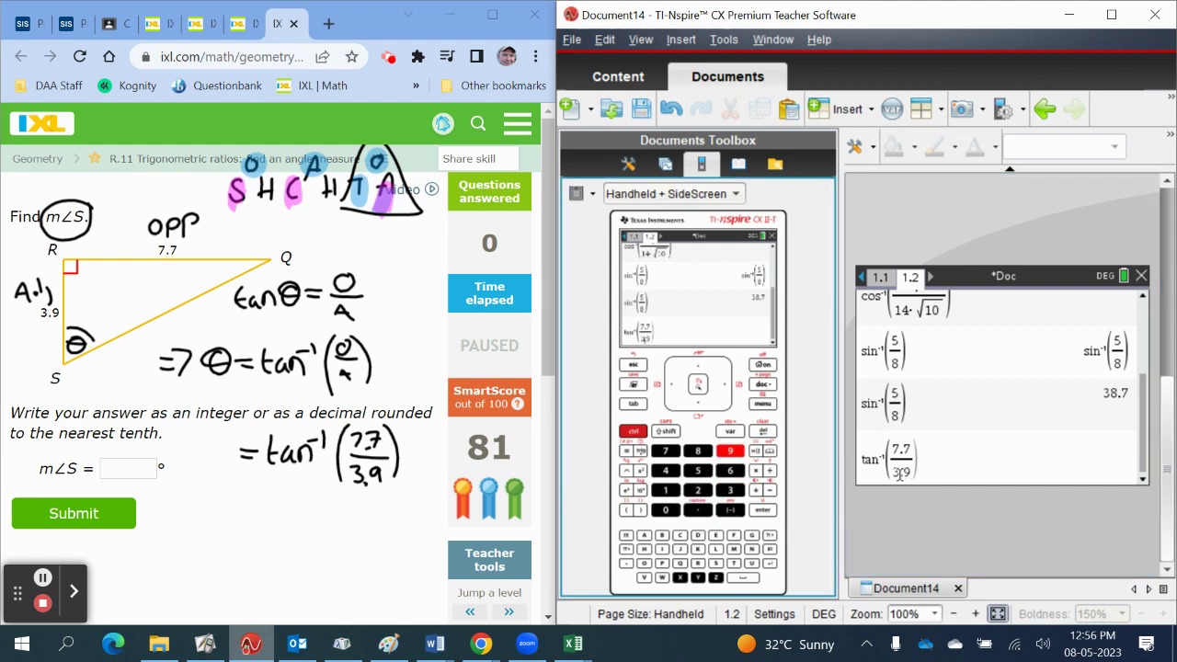
key("Return")
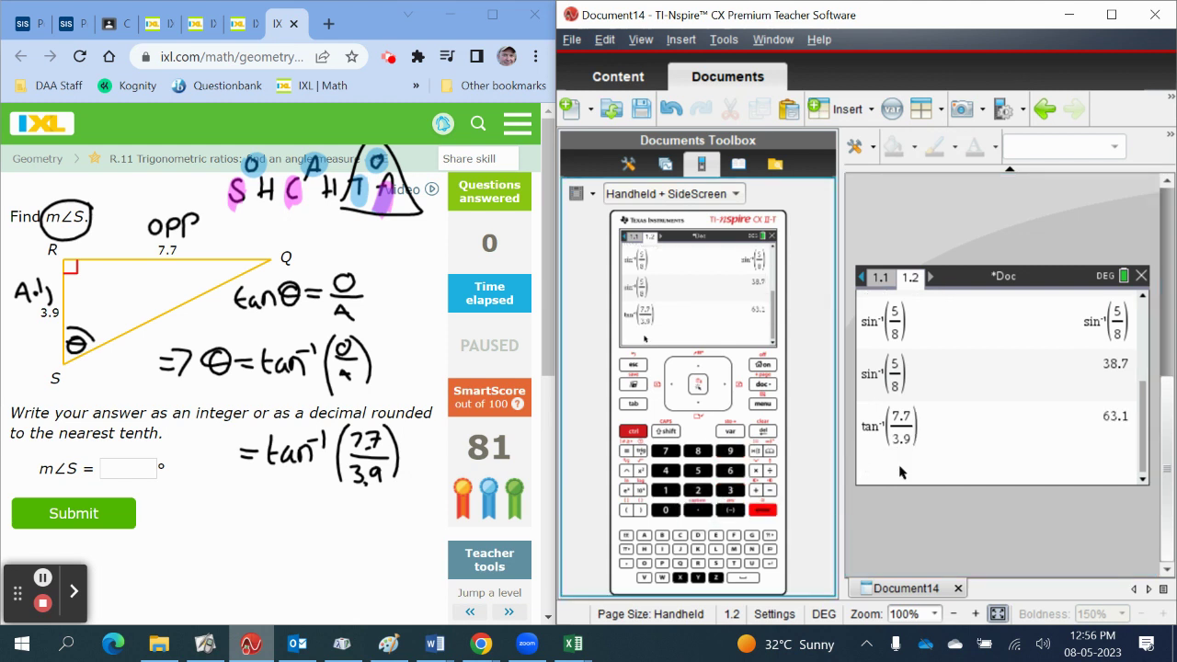
- Switch to the IXL page in Chrome and submit 63.1 as the measure of angle S
key("alt+Tab")
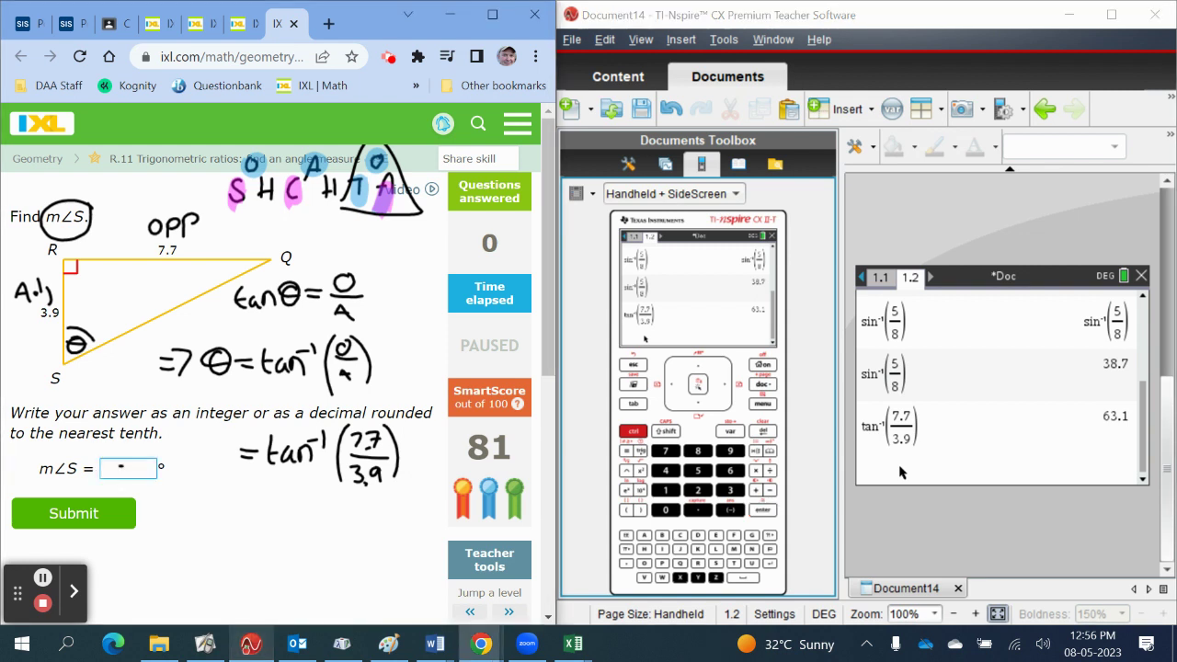
type("63.1")
key("Return")
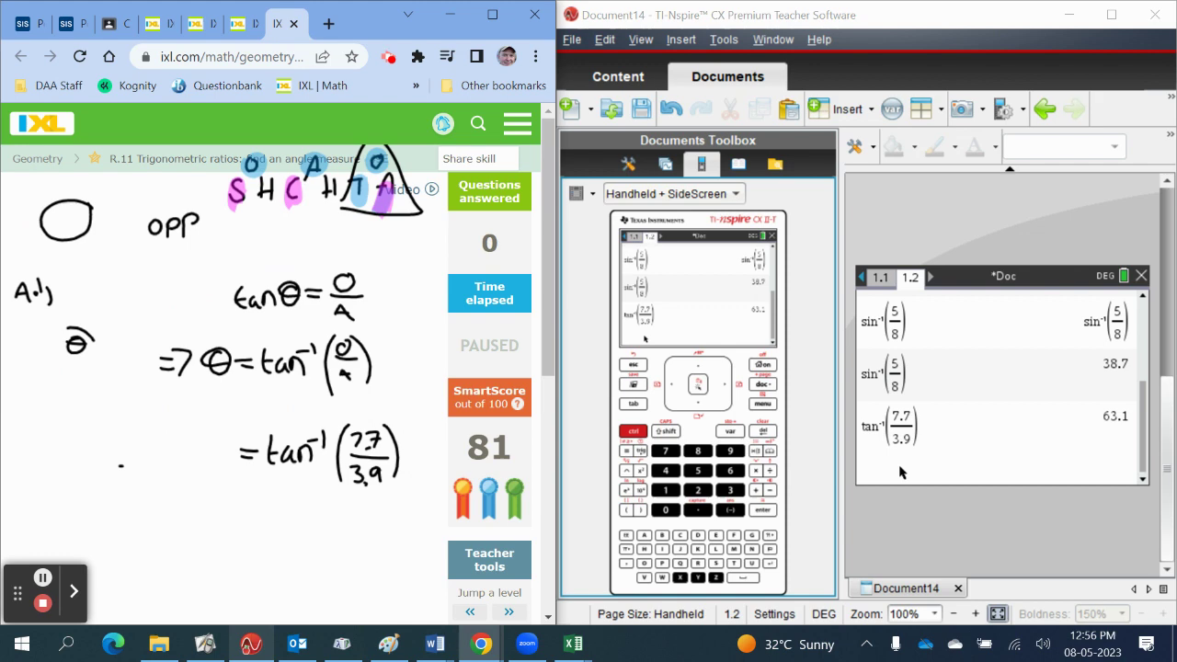